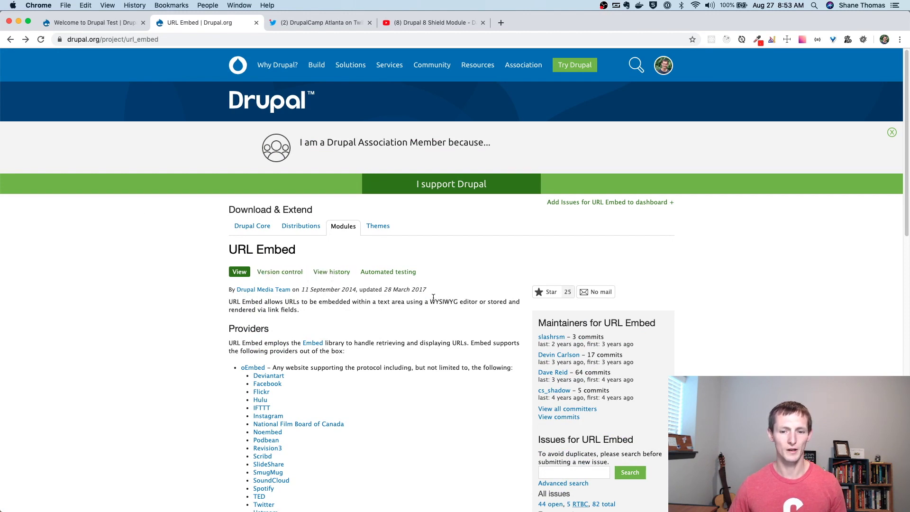
Read through the URL Embed project page on drupal.org, then switch to the Drupal Test site tab
scroll(470, 313, down, 2)
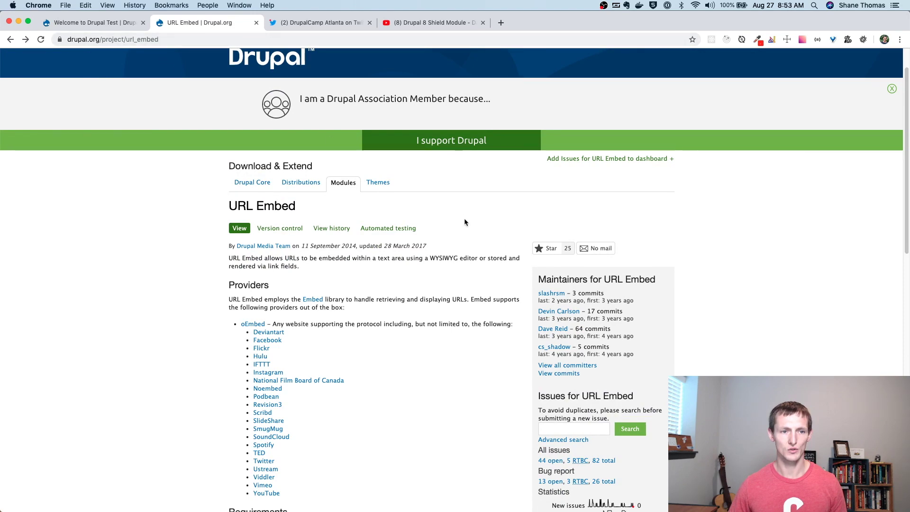
scroll(472, 250, down, 5)
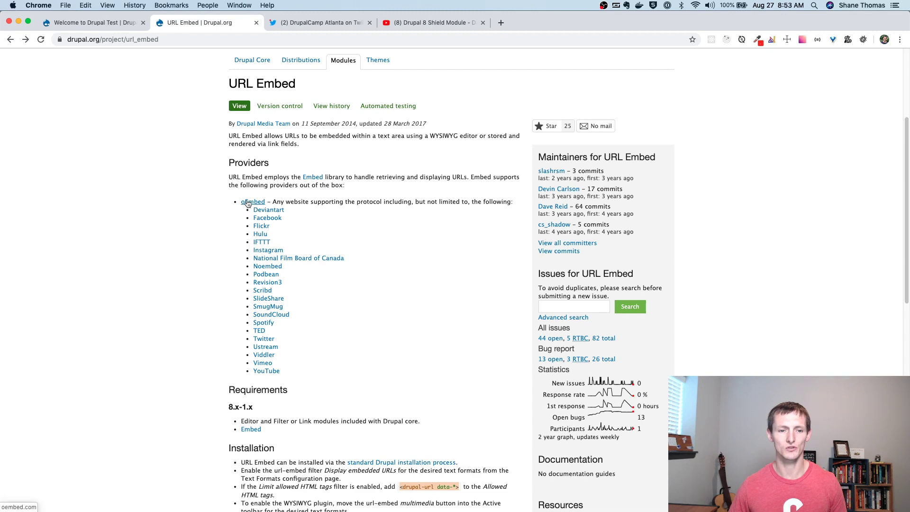
scroll(224, 289, down, 5)
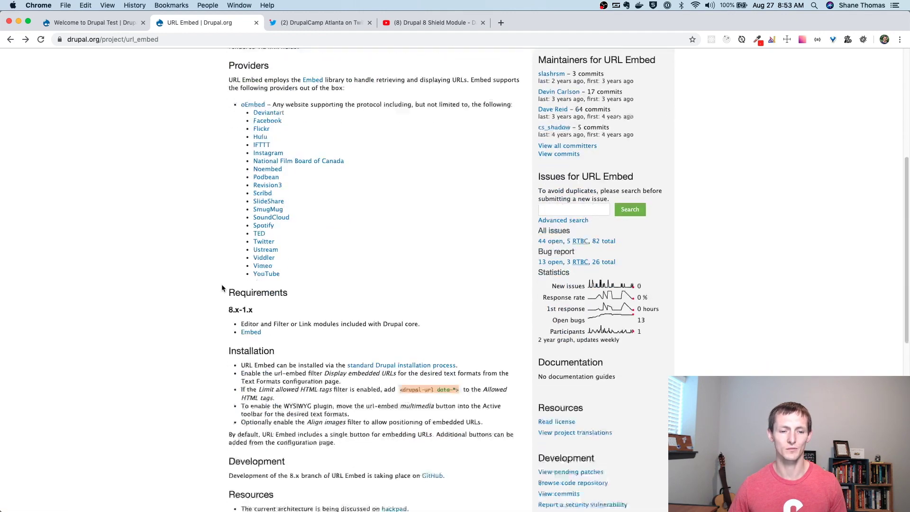
scroll(210, 293, down, 8)
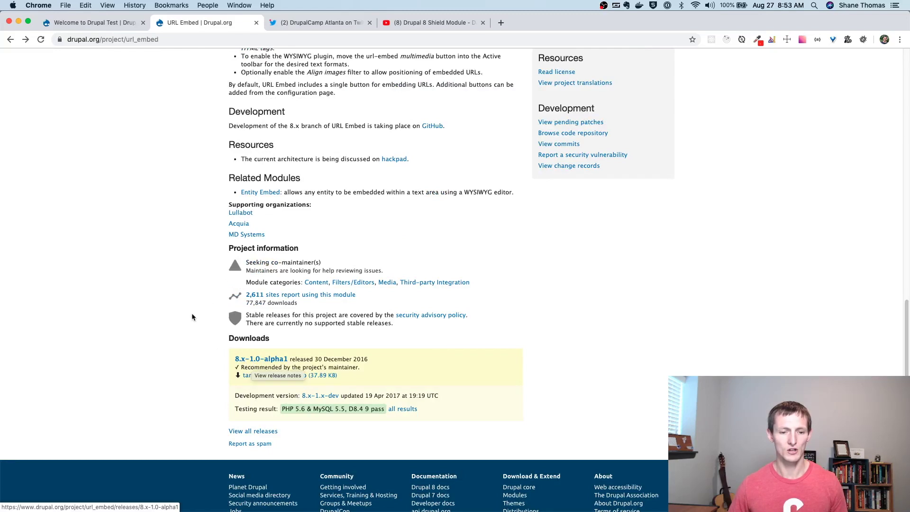
scroll(184, 321, up, 20)
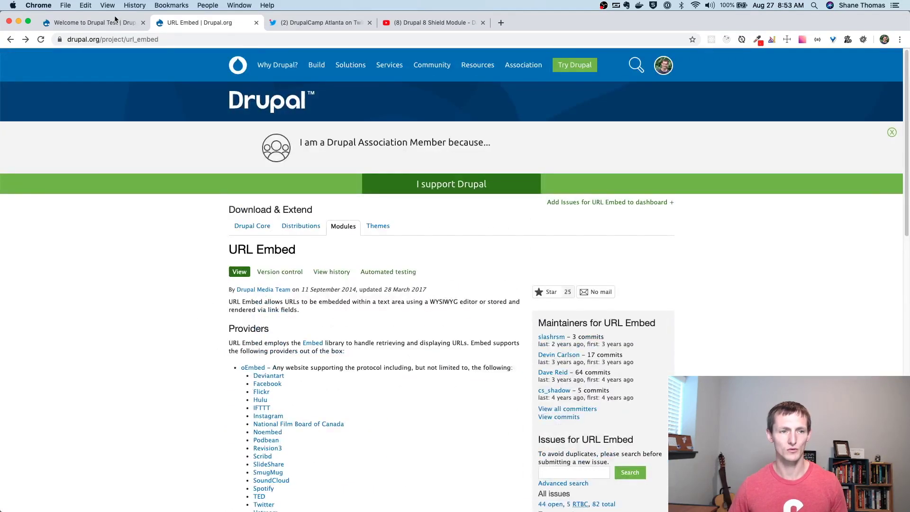
click(112, 24)
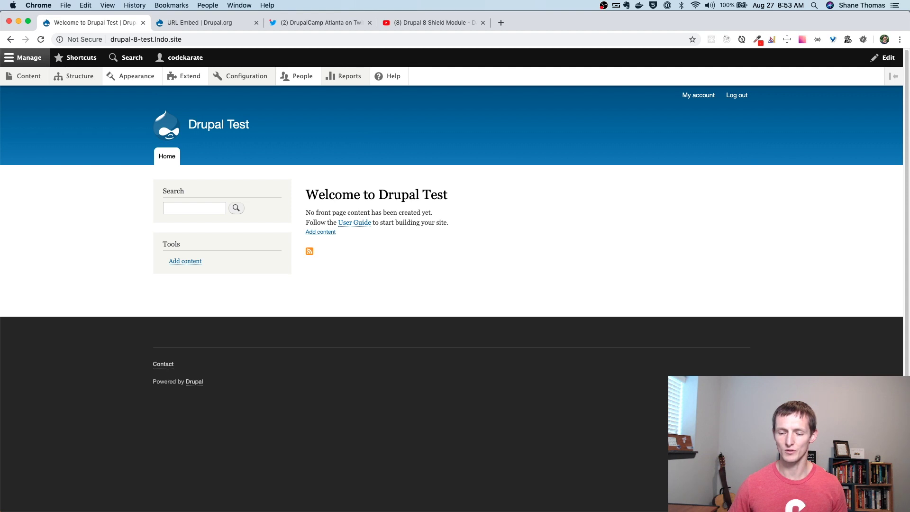
Run 'lando composer require drupal/url_embed' in iTerm2, installing URL Embed 1.0.0-alpha1 with embed dependencies
key(super+Tab)
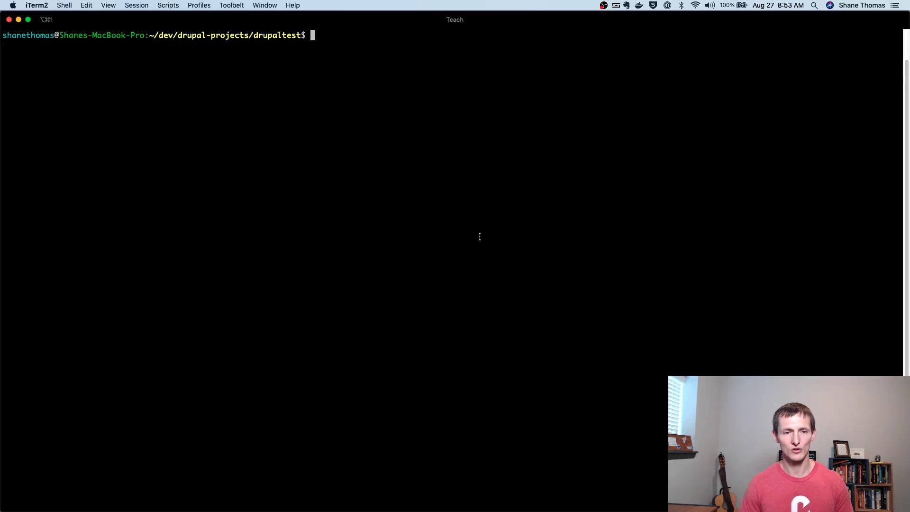
text(arch)
key(BackSpace)
key(BackSpace)
key(BackSpace)
key(BackSpace)
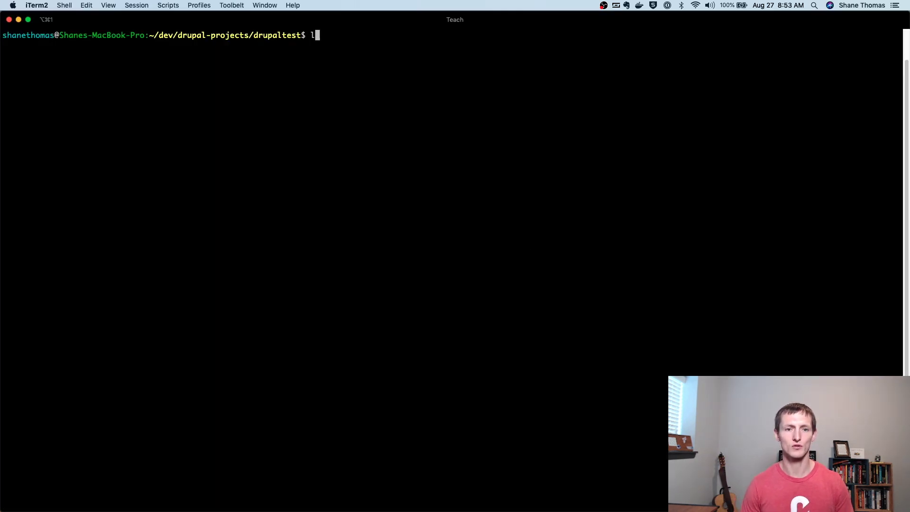
text(lando comp)
text(ose)
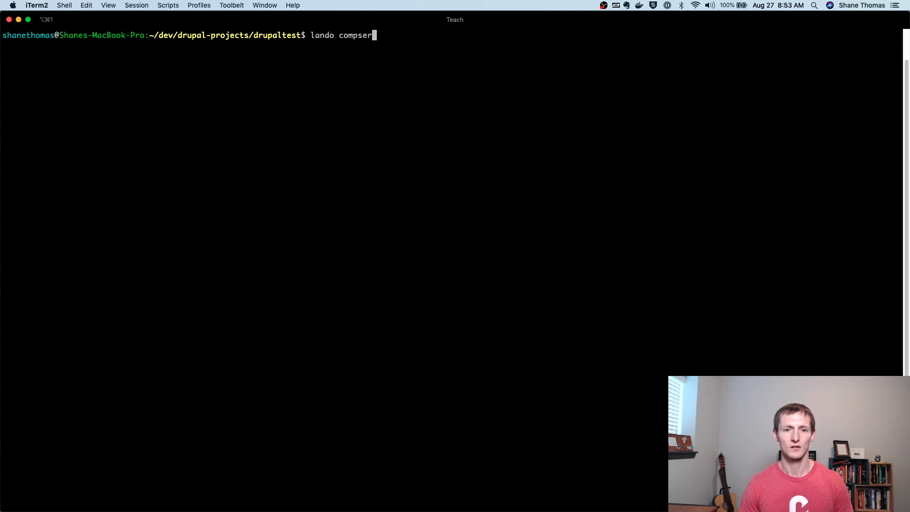
key(BackSpace)
key(BackSpace)
key(BackSpace)
text(oser )
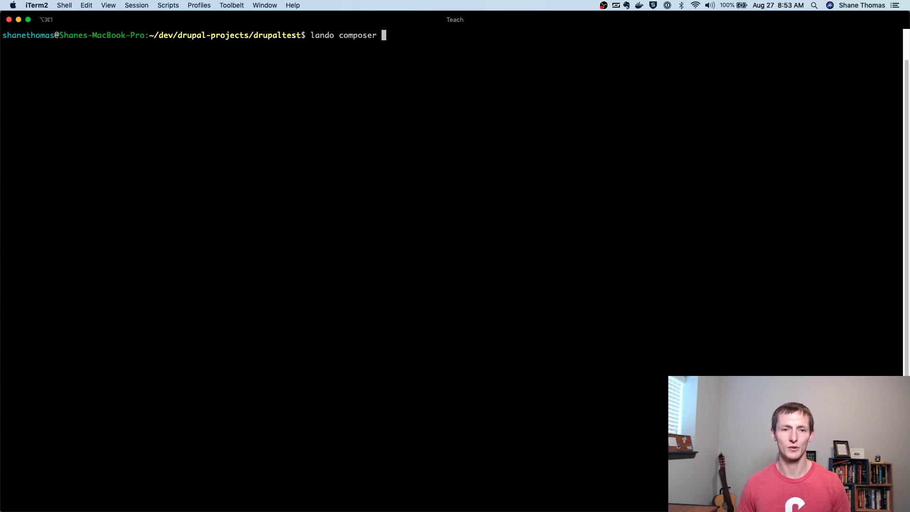
text(require )
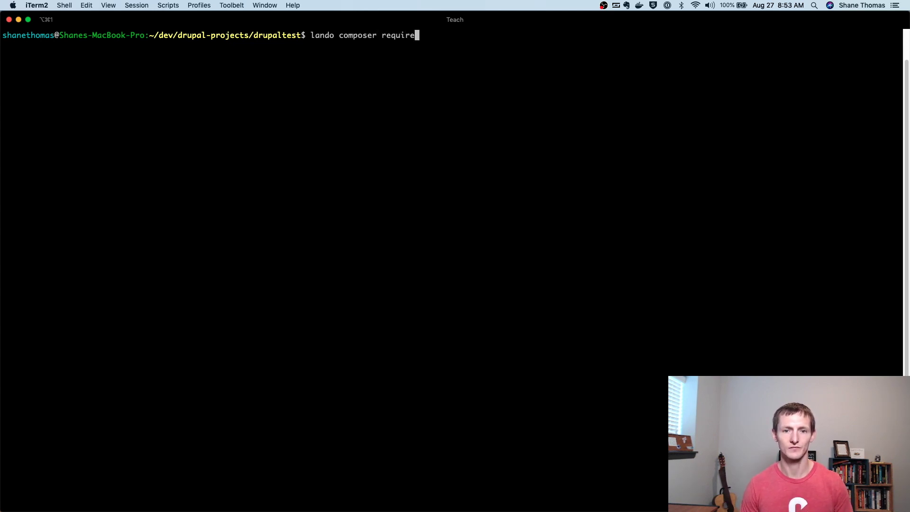
text(drupa)
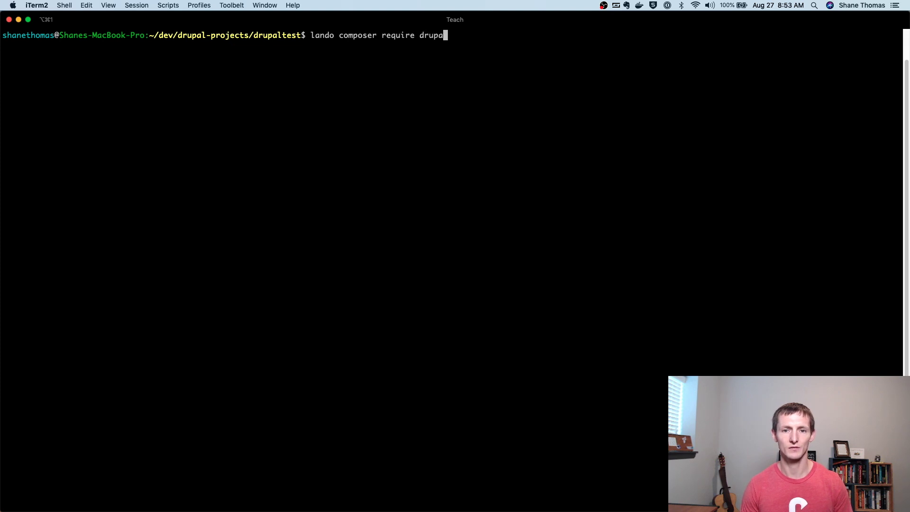
text(l/url_embed)
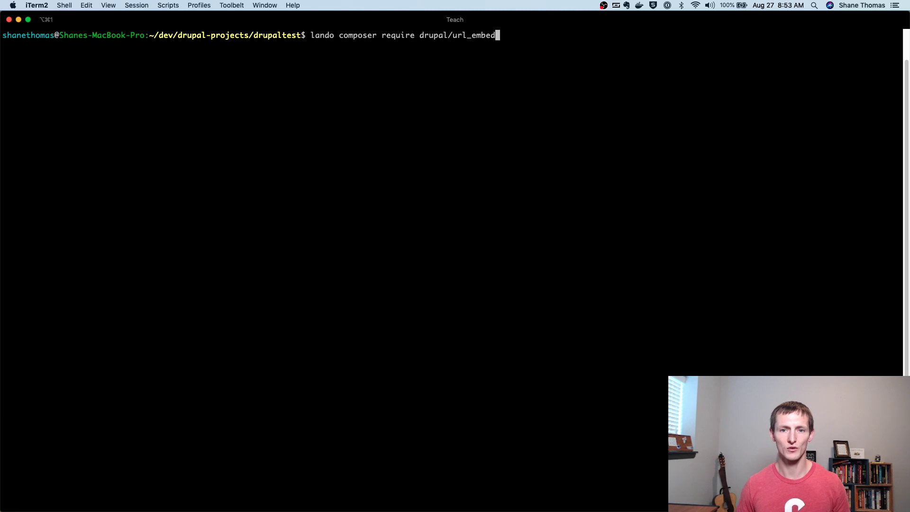
key(Return)
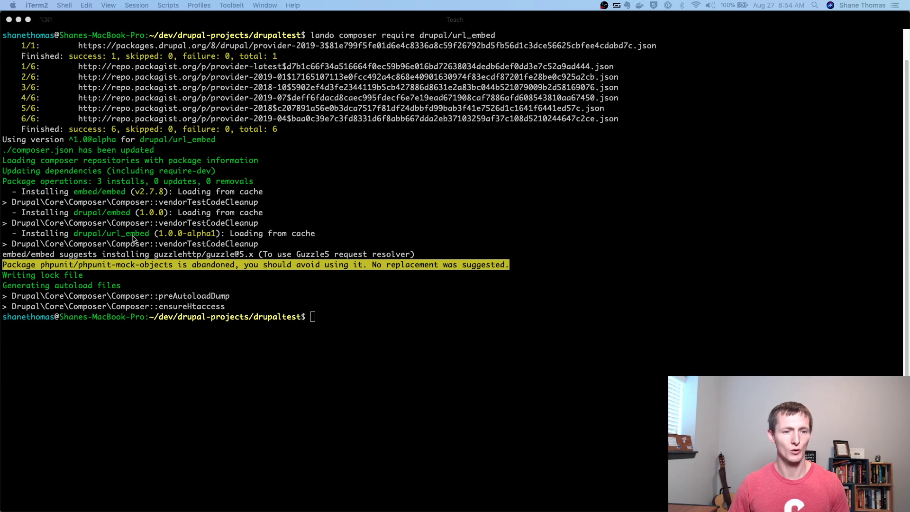
key(super+Tab)
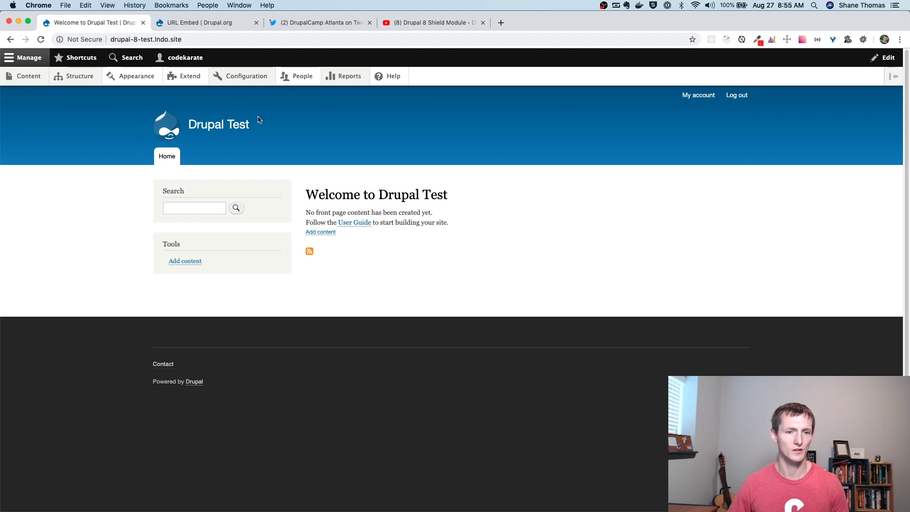
Filter Extend by 'embed', install URL Embed, and accept enabling the required Embed module
click(194, 78)
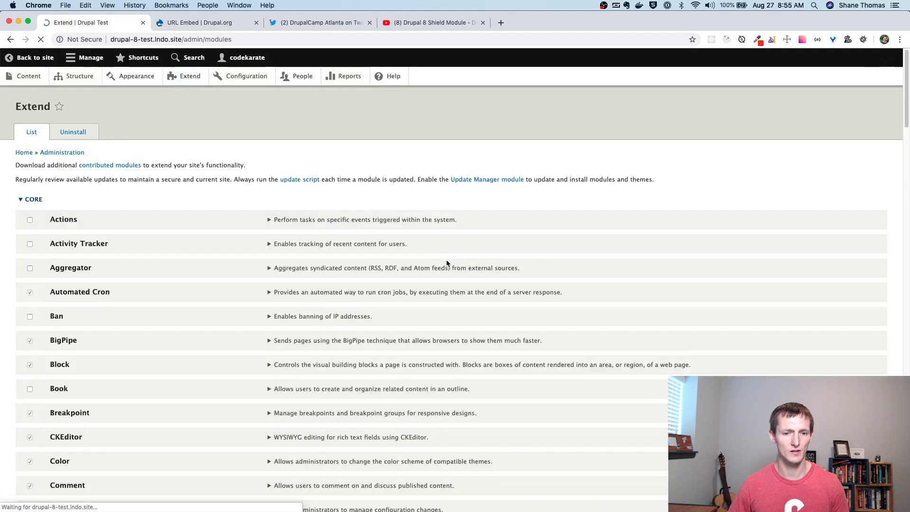
click(128, 195)
text(e)
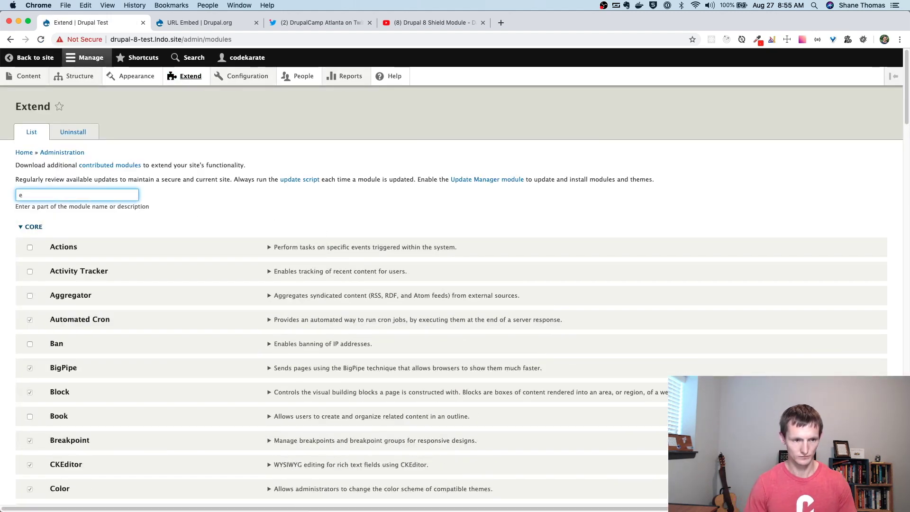
text(mbed)
click(32, 300)
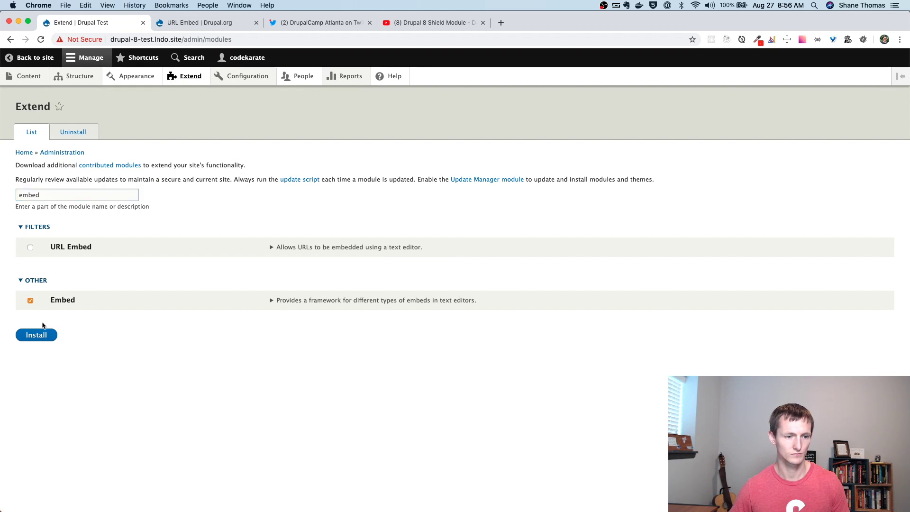
click(30, 300)
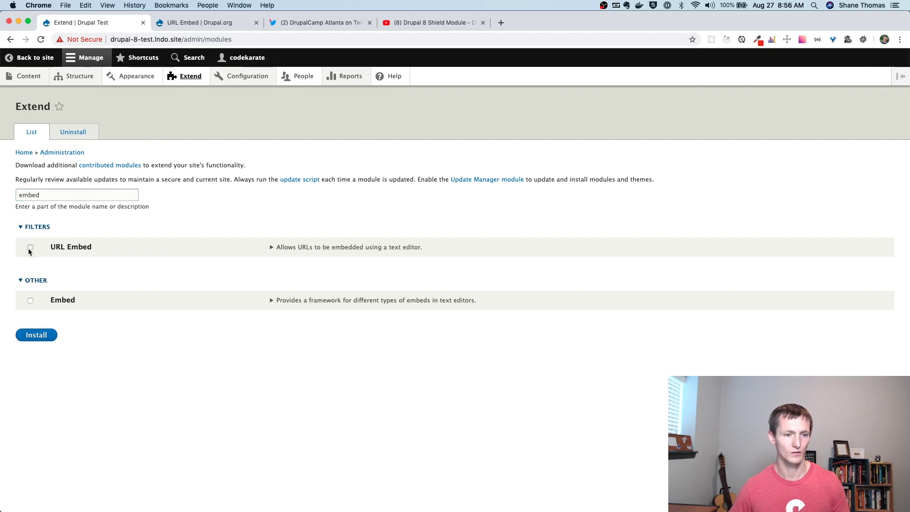
click(45, 341)
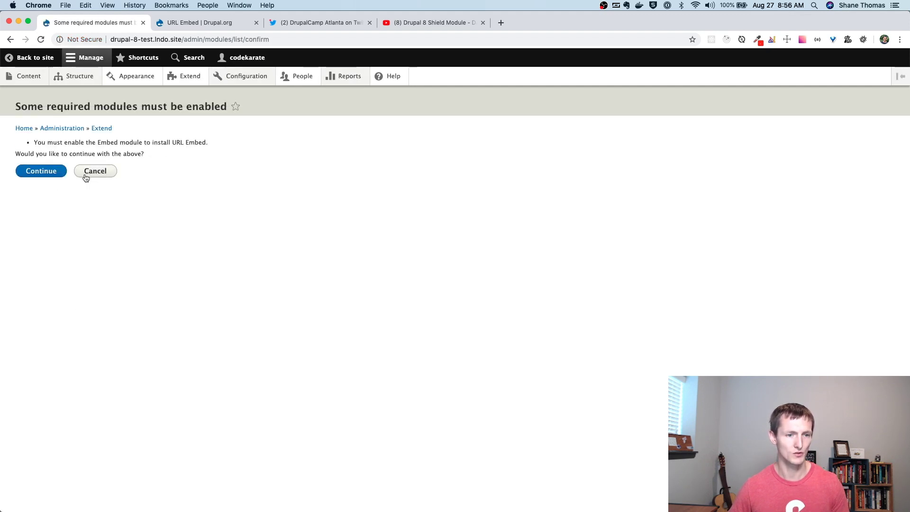
click(42, 171)
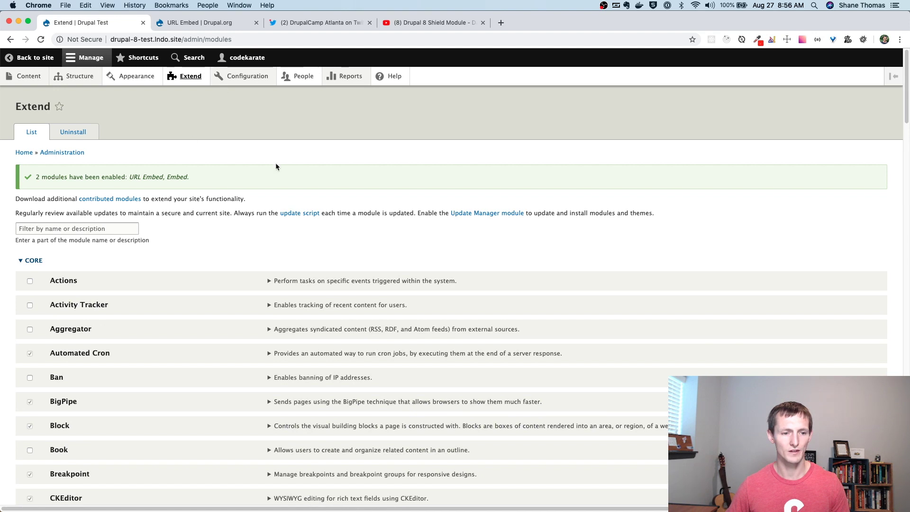
Open Text editor embed buttons under Content authoring and review the existing URL button's edit form
mouse_move(254, 82)
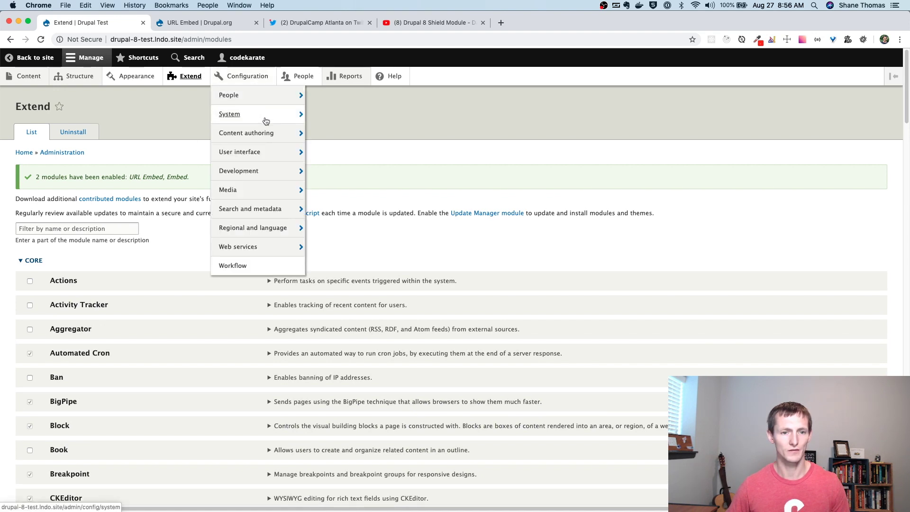
mouse_move(264, 134)
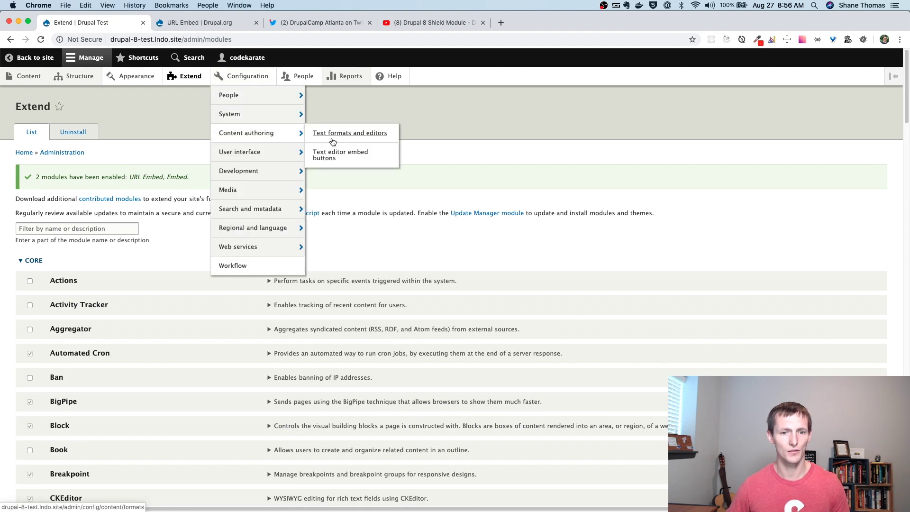
click(335, 157)
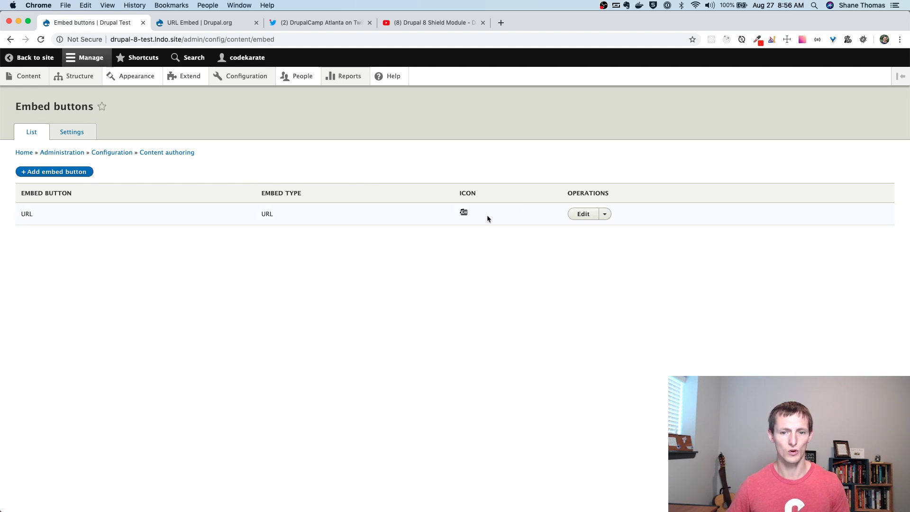
click(586, 215)
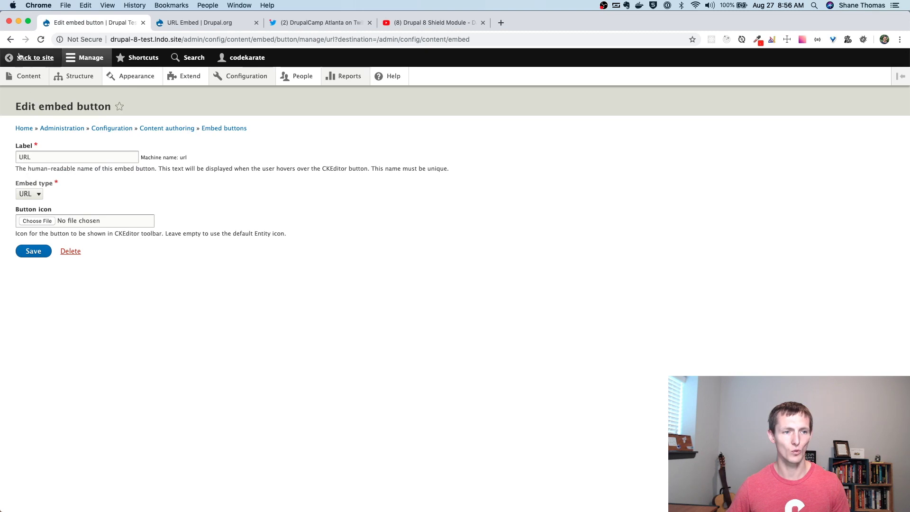
Return to the embed buttons list and view its Settings (Public files, embed_buttons directory)
click(11, 39)
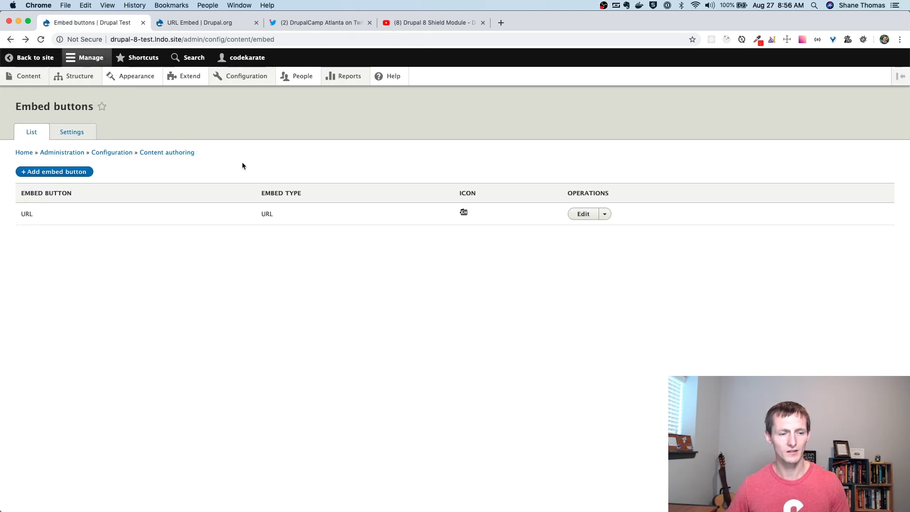
click(81, 136)
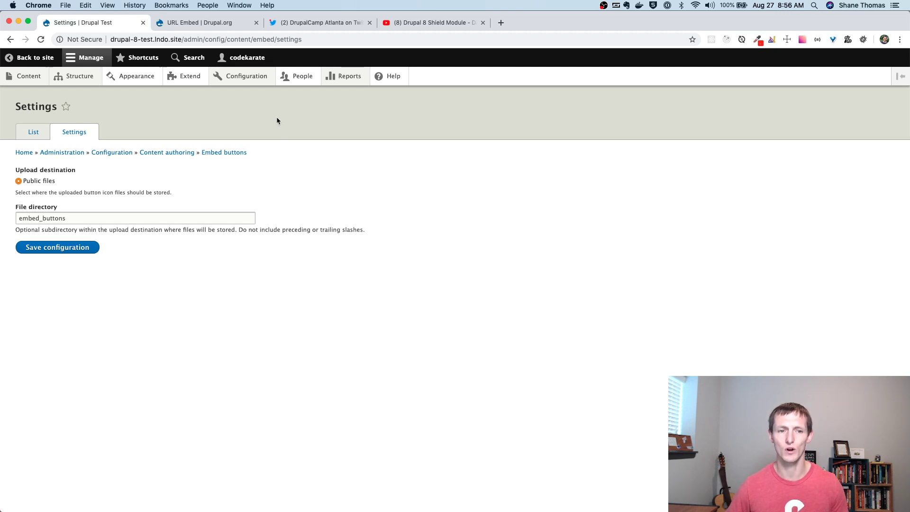
mouse_move(256, 86)
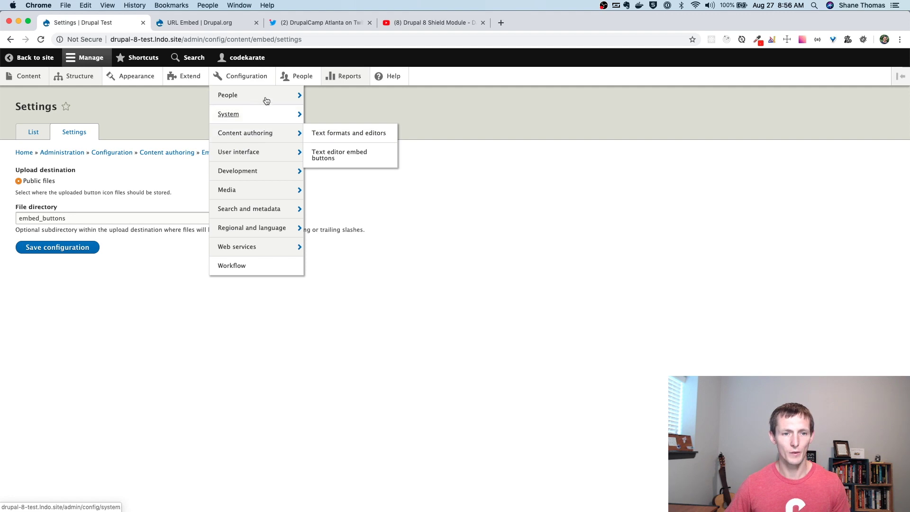
Drag the URL embed button into the Media group of Basic HTML's active CKEditor toolbar
mouse_move(274, 132)
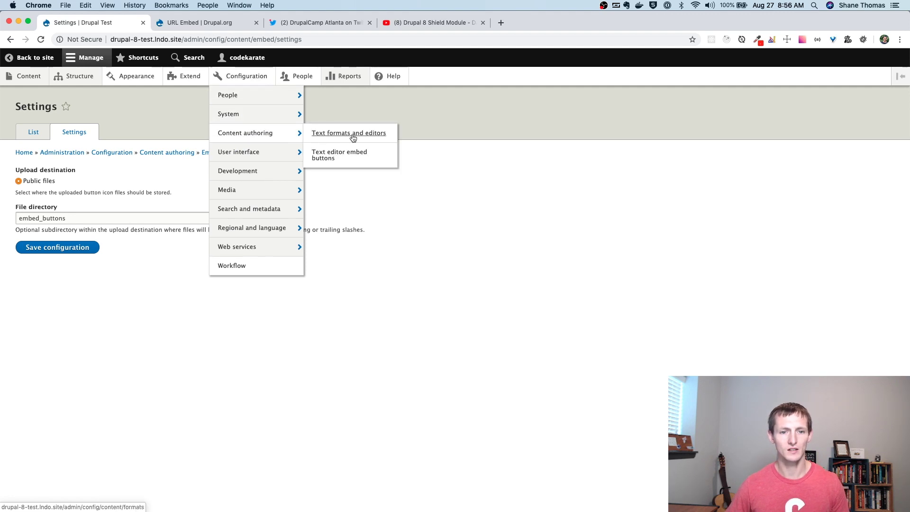
click(378, 137)
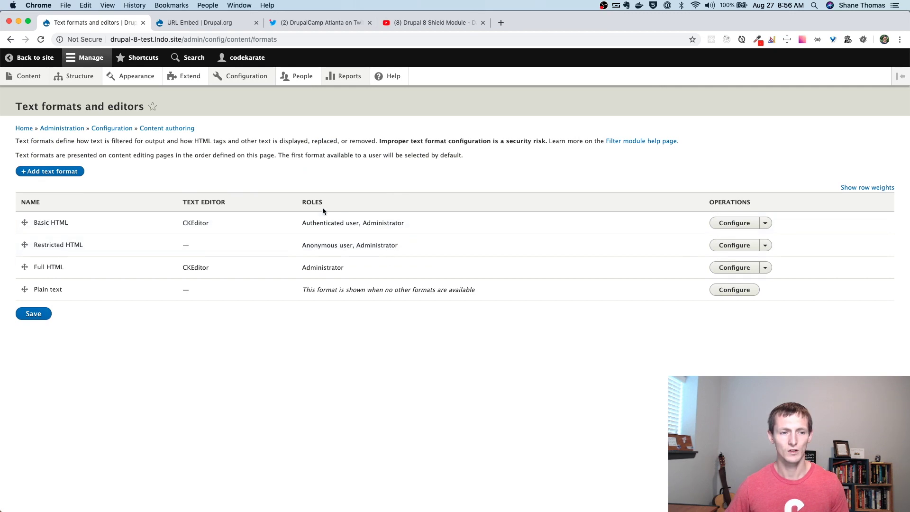
click(741, 228)
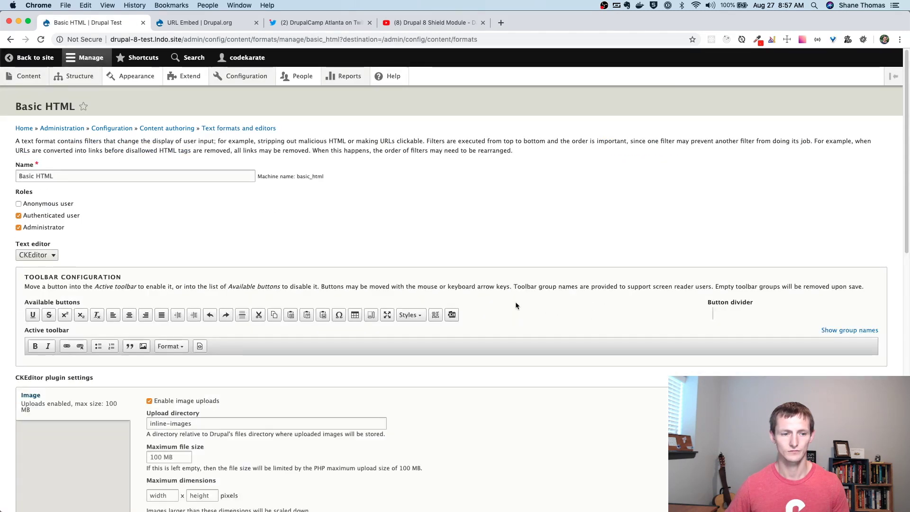
scroll(468, 298, down, 2)
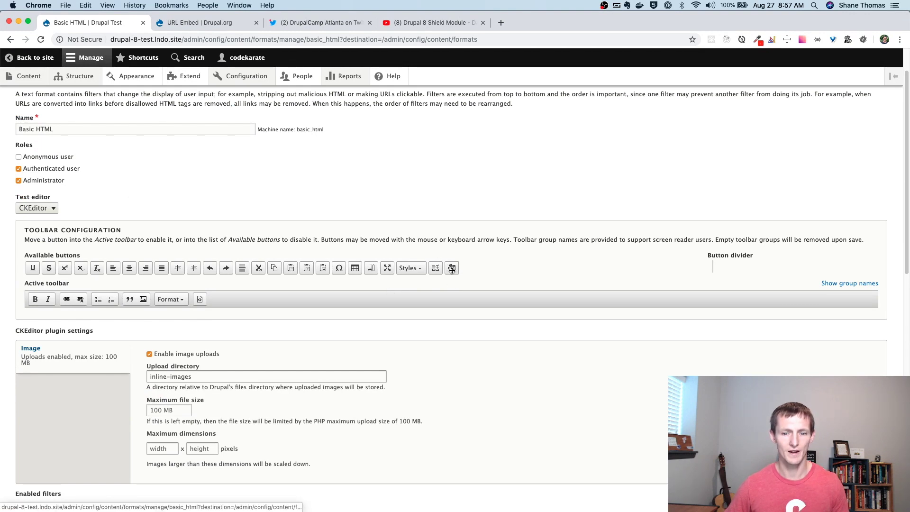
drag(451, 268, 186, 318)
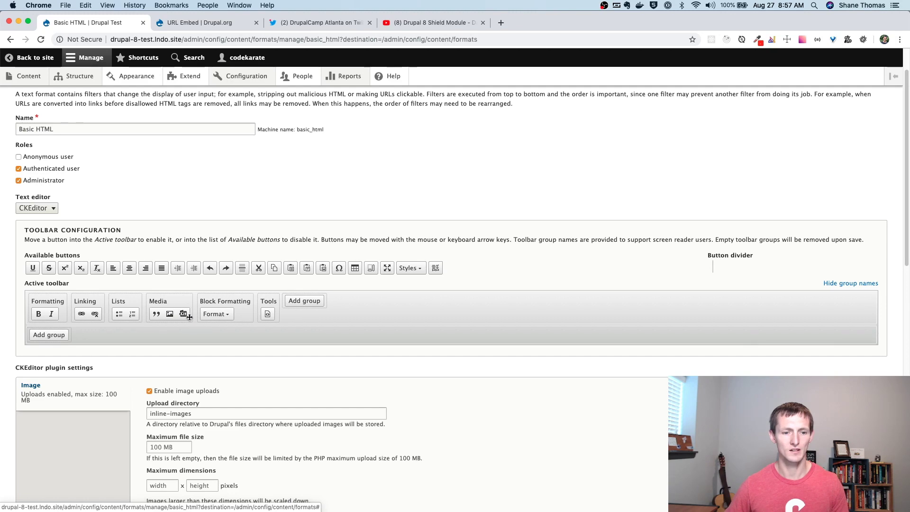
scroll(380, 323, down, 5)
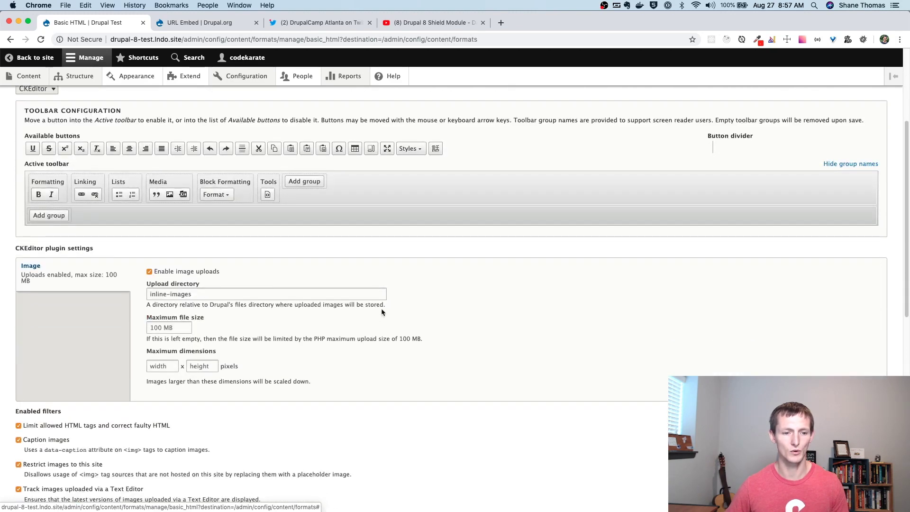
Enable the Display embedded URLs and Convert URLs to URL embeds filters
scroll(385, 314, down, 3)
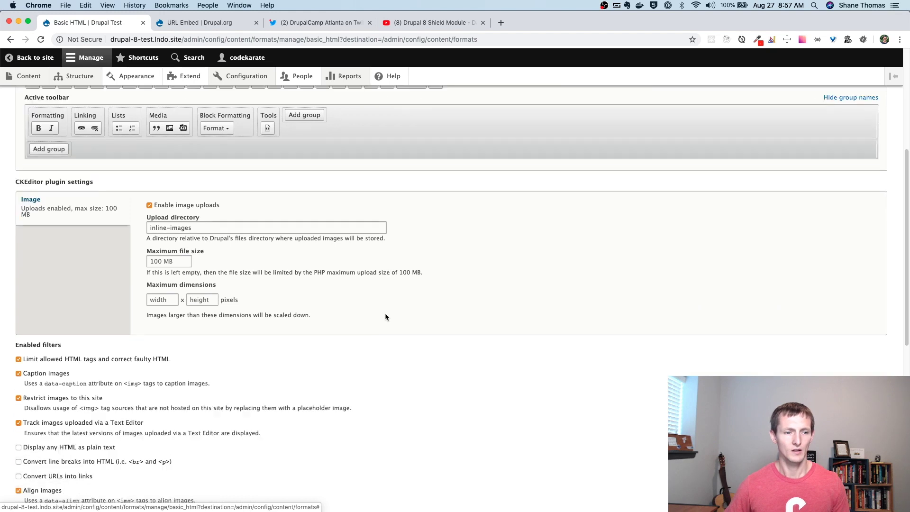
scroll(385, 317, down, 6)
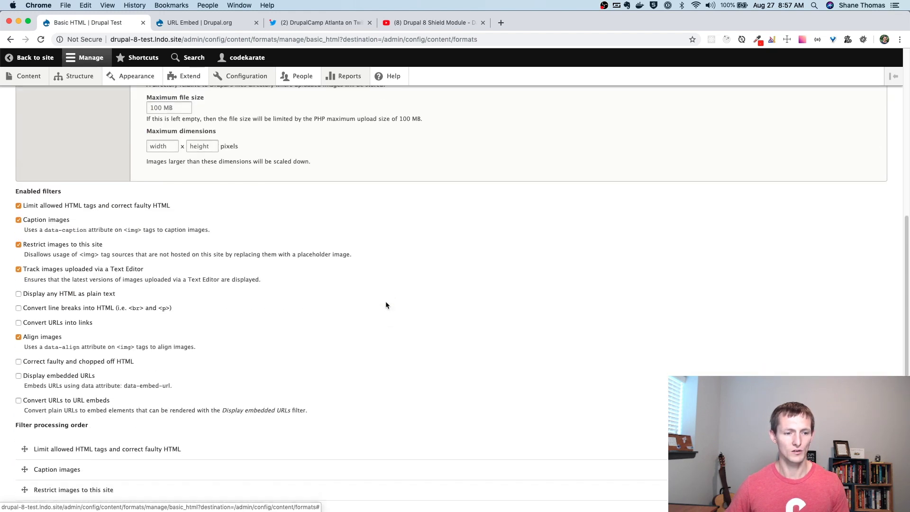
scroll(109, 374, down, 1)
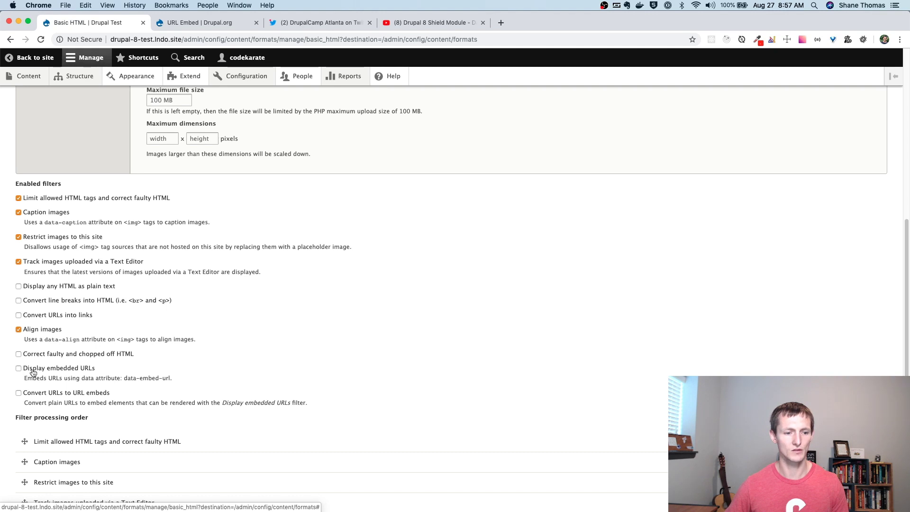
click(19, 369)
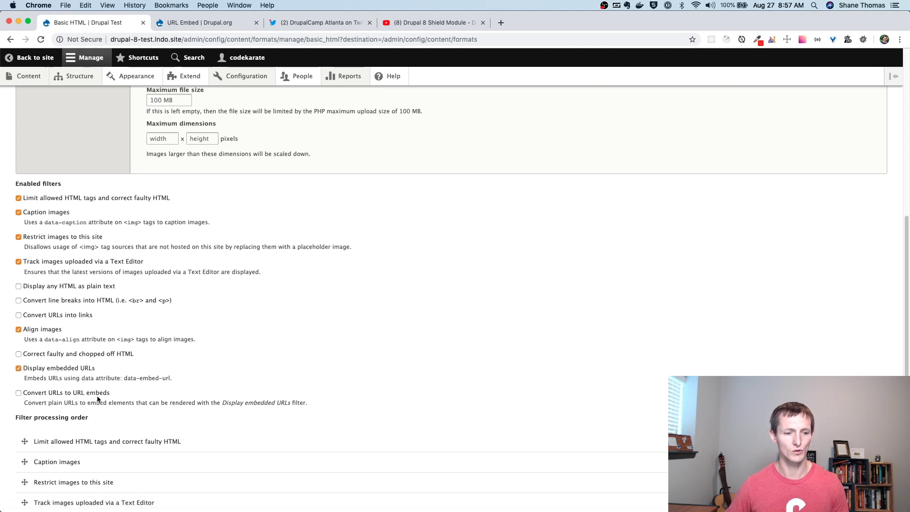
click(19, 393)
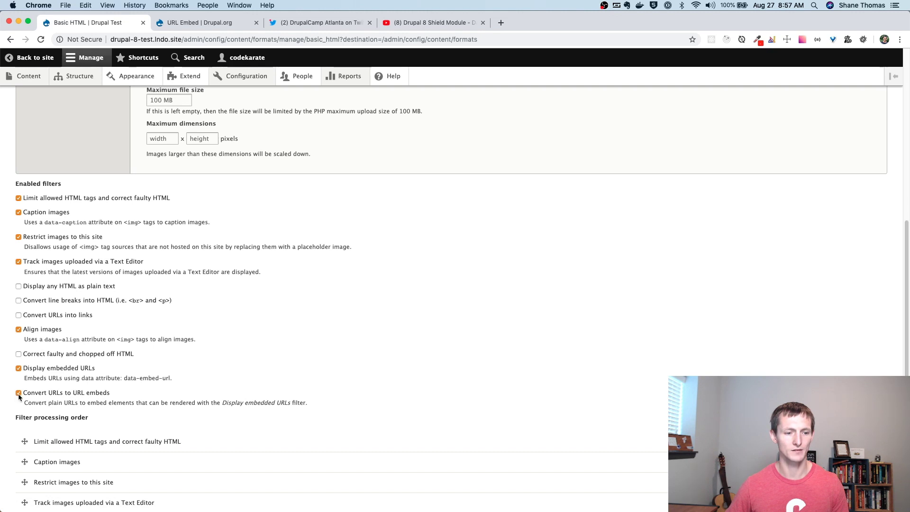
Order filter processing as Convert URLs to URL embeds, then Display embedded URLs, with Align images last
scroll(251, 374, down, 4)
scroll(250, 374, down, 1)
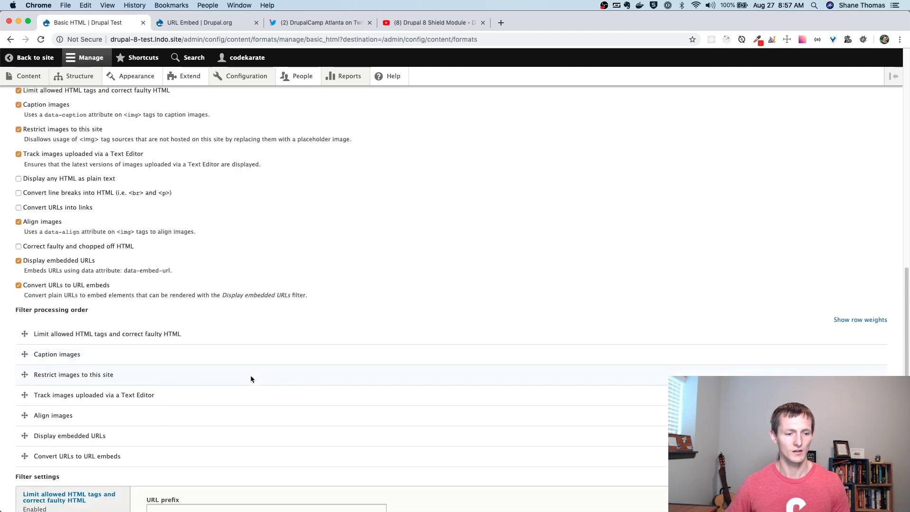
scroll(241, 356, down, 1)
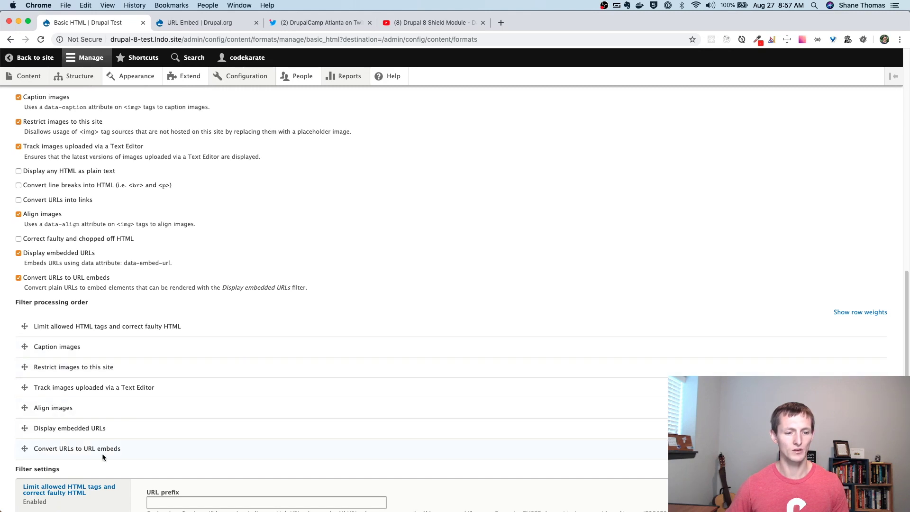
drag(24, 428, 48, 455)
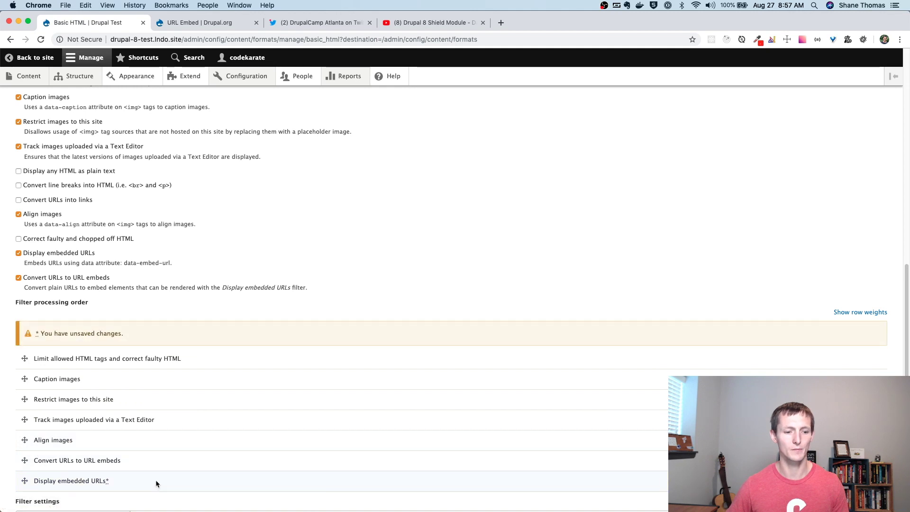
scroll(159, 482, down, 2)
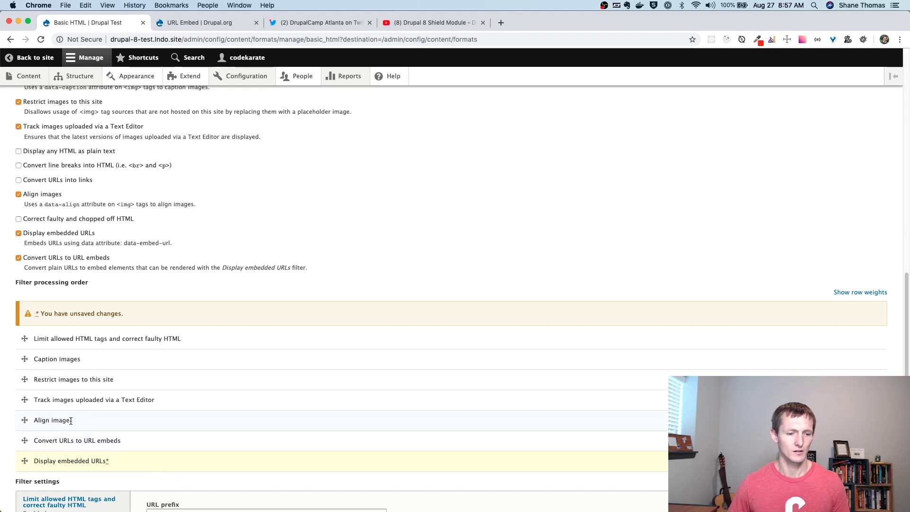
scroll(74, 423, down, 2)
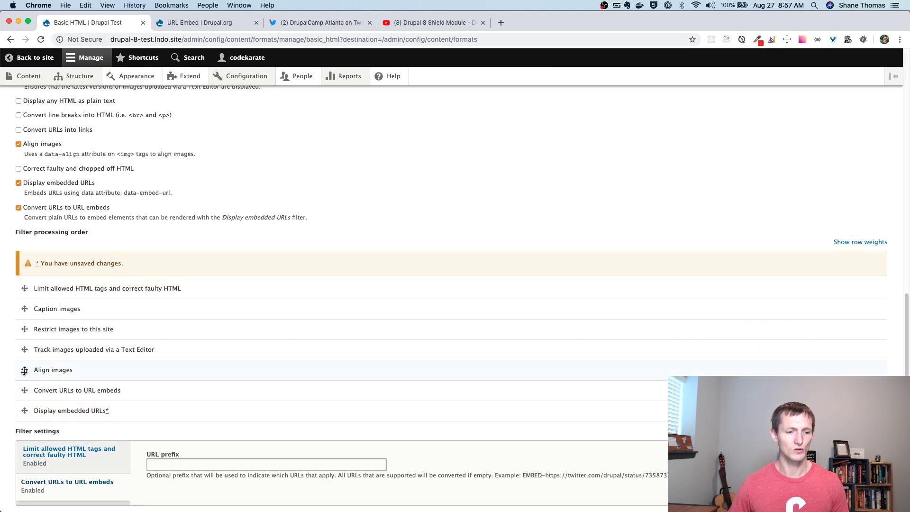
drag(24, 370, 24, 410)
scroll(129, 382, up, 7)
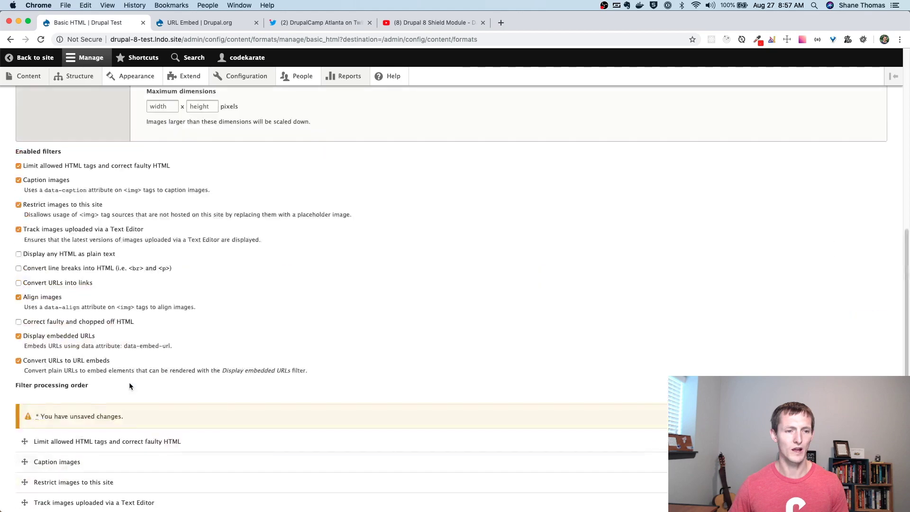
scroll(129, 382, up, 2)
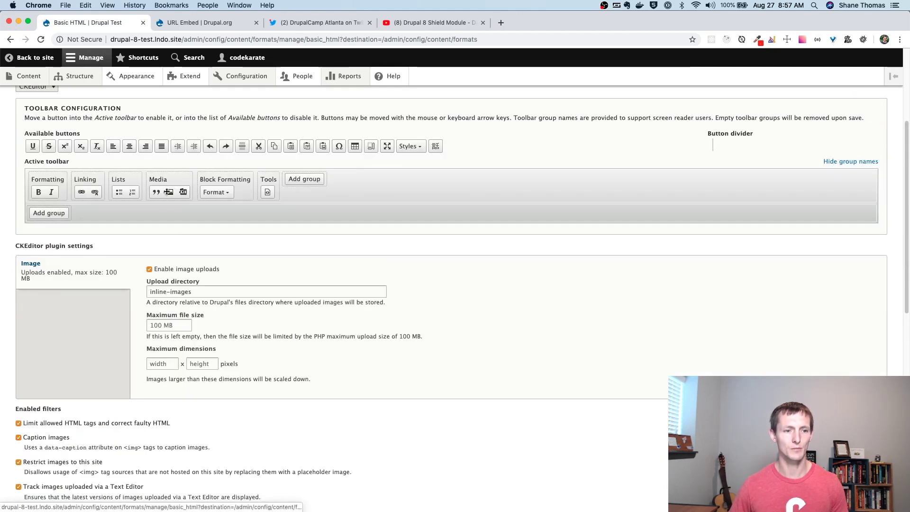
scroll(195, 360, down, 3)
scroll(195, 360, down, 5)
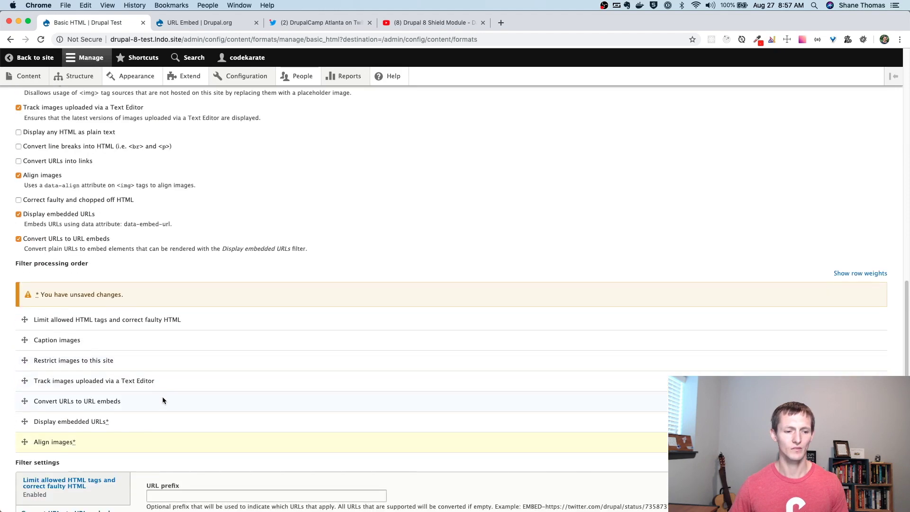
drag(24, 442, 95, 456)
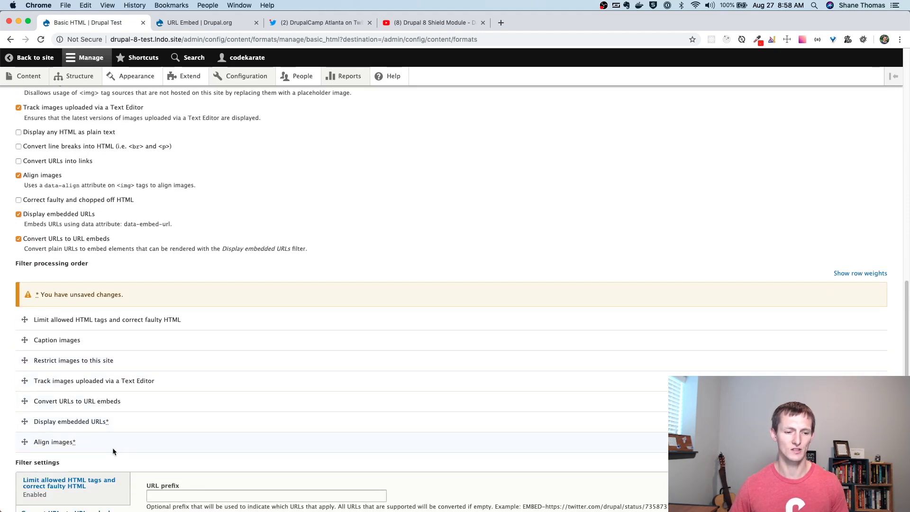
scroll(114, 443, down, 3)
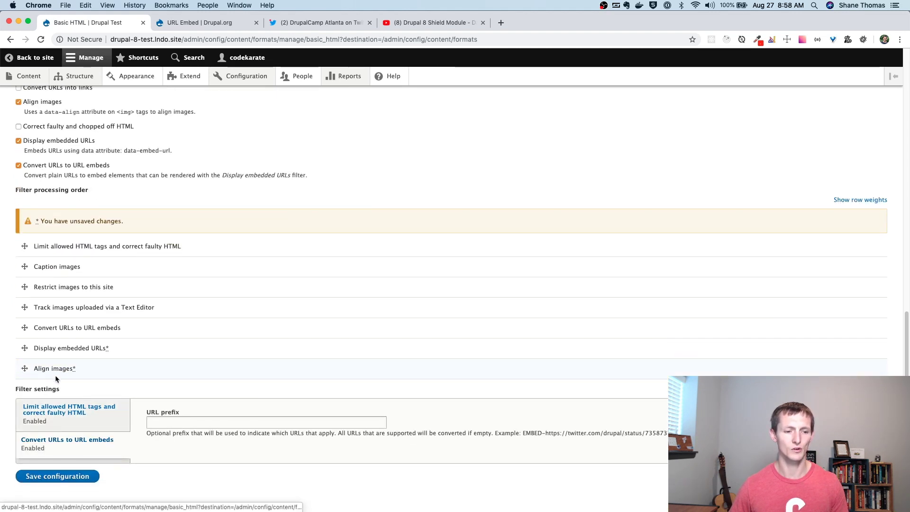
Bring up the Limit allowed HTML tags settings to review the allowed tags list
click(84, 419)
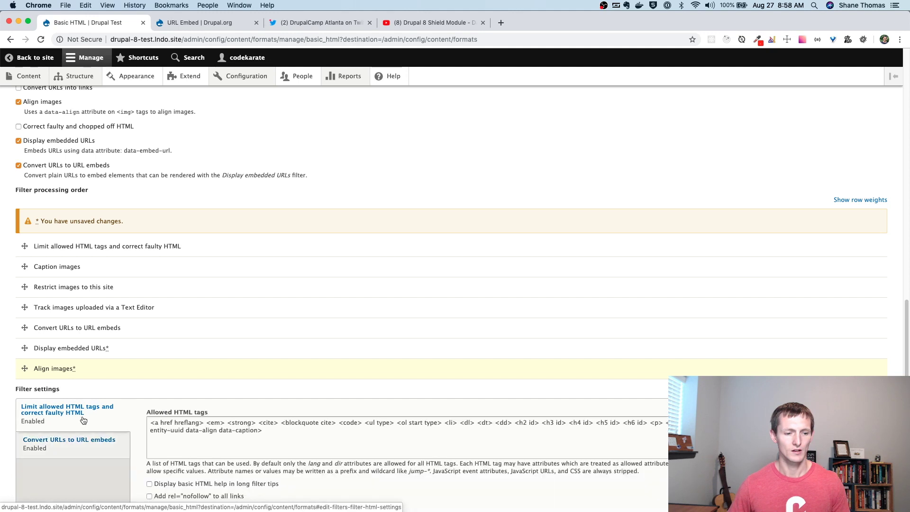
scroll(99, 417, down, 1)
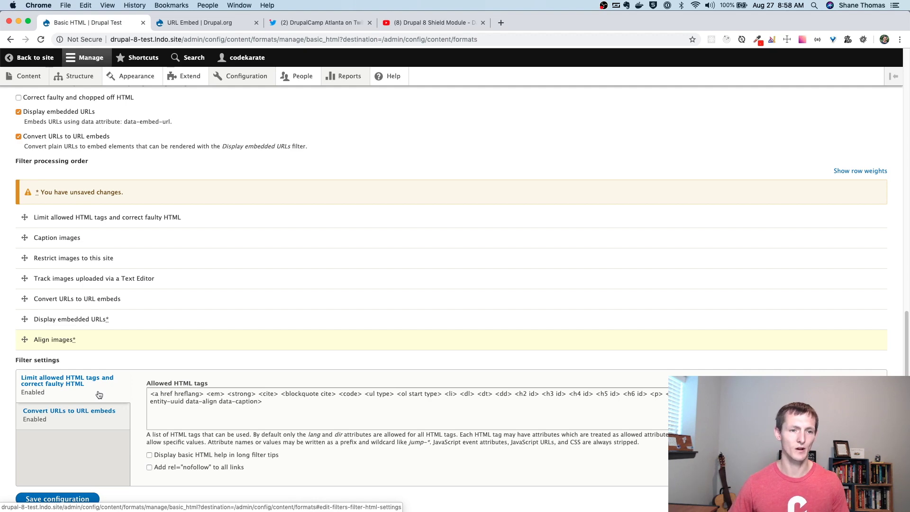
scroll(113, 374, up, 5)
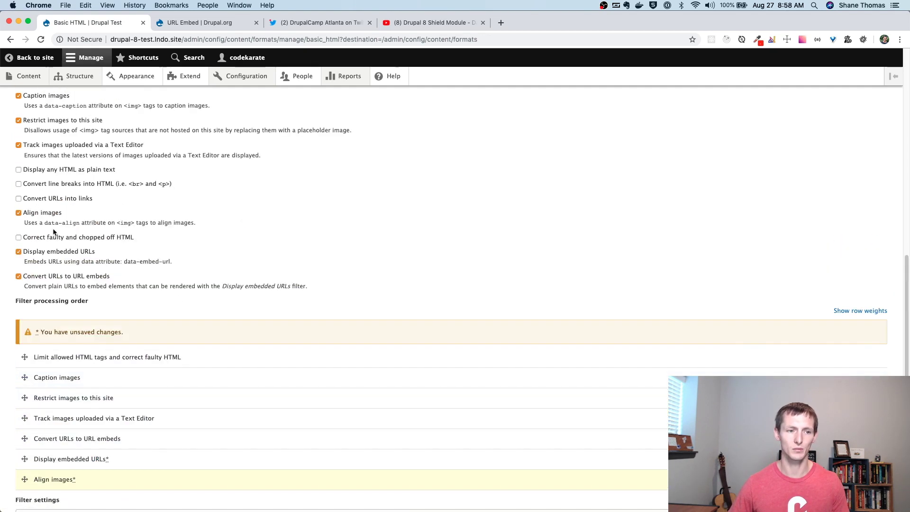
scroll(56, 237, down, 5)
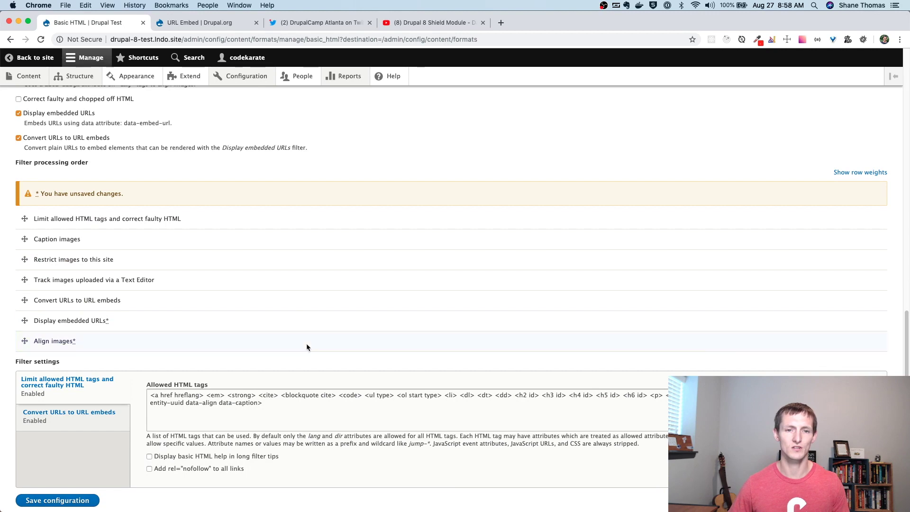
Copy the <drupal-url data-*> snippet from URL Embed's installation notes back to the Basic HTML settings
click(215, 22)
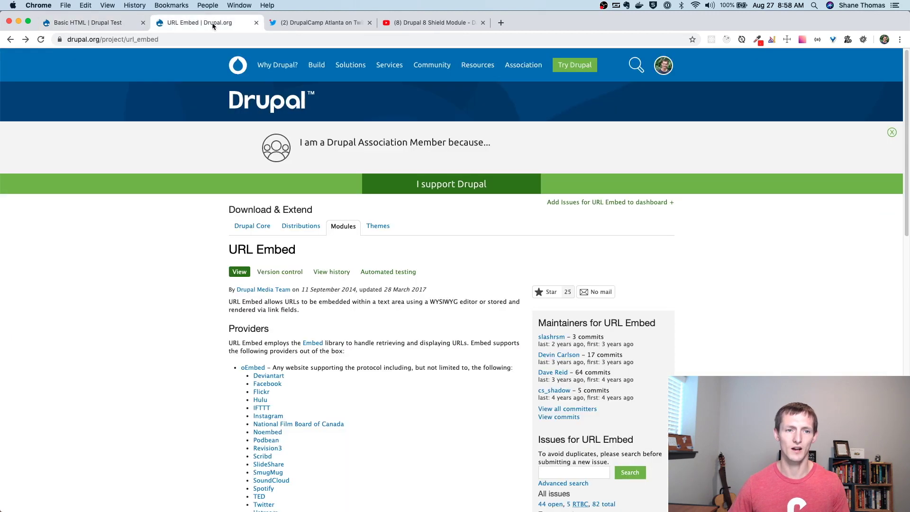
scroll(347, 237, down, 10)
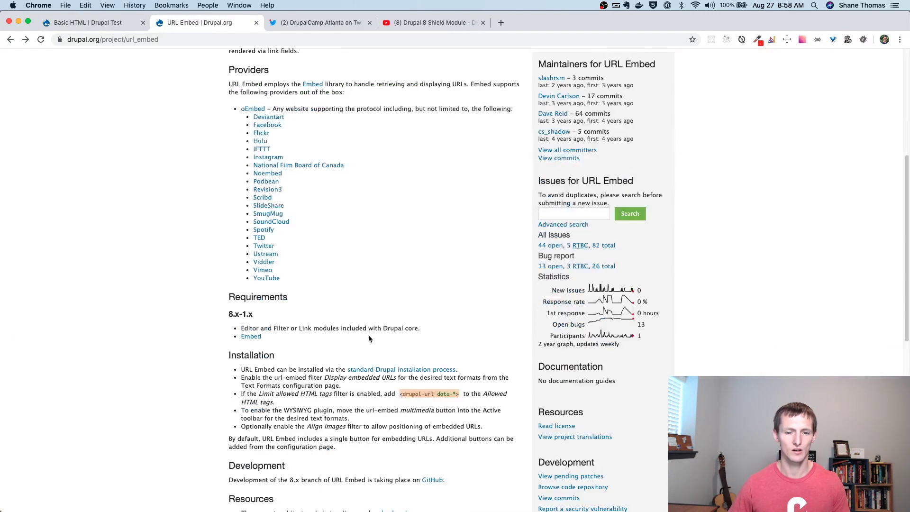
scroll(368, 335, down, 1)
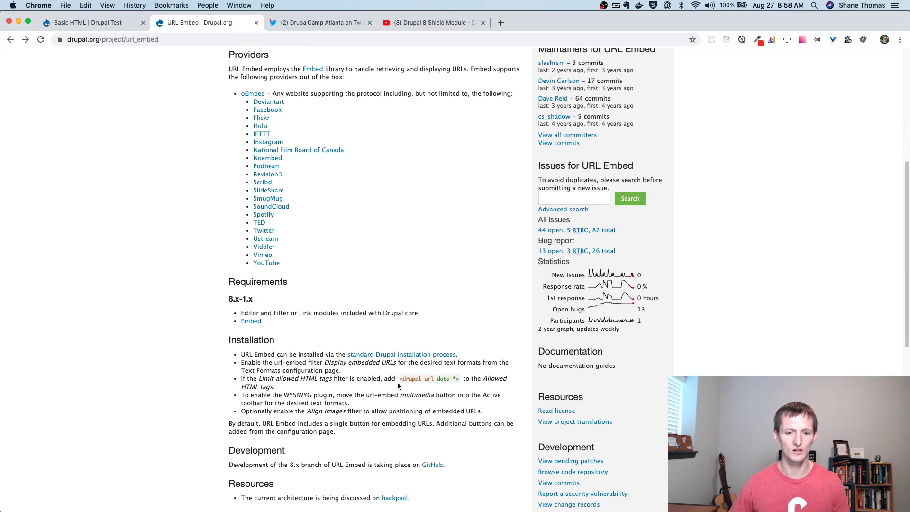
drag(401, 379, 458, 380)
key(super+c)
key(ctrl+shift+Tab)
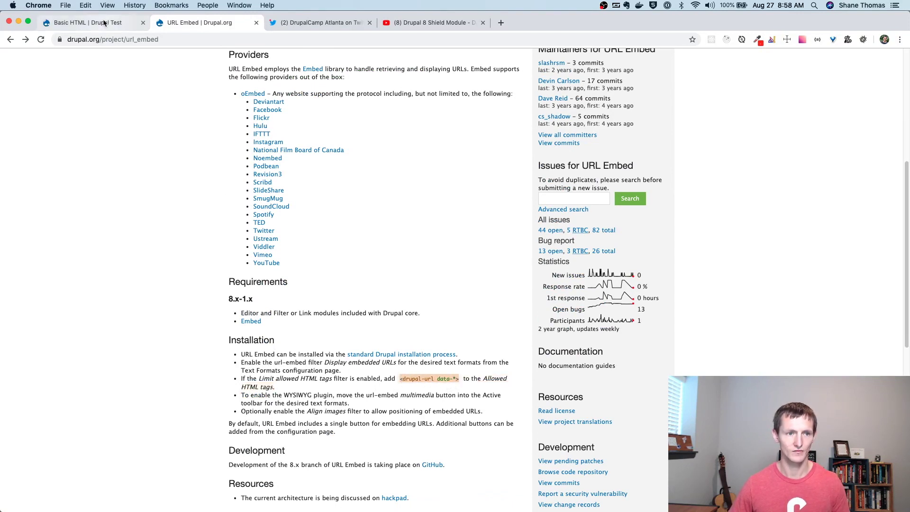
scroll(256, 311, down, 1)
Paste <drupal-url data-*> at the end of Allowed HTML tags, then view the Convert URLs to URL embeds settings
click(299, 399)
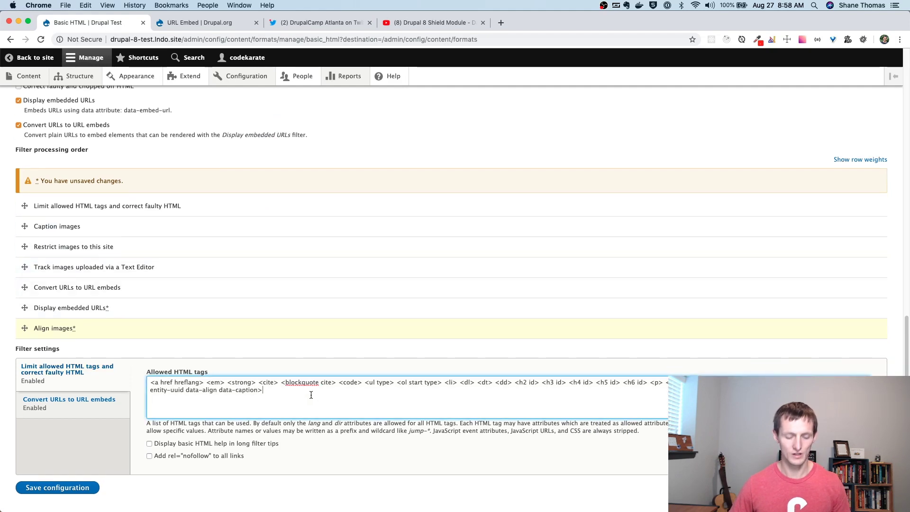
key(super+v)
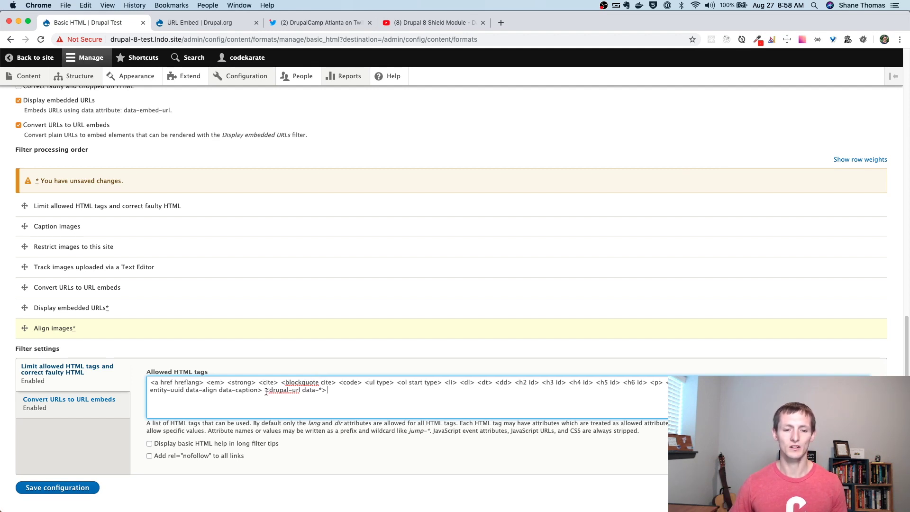
drag(266, 392, 326, 390)
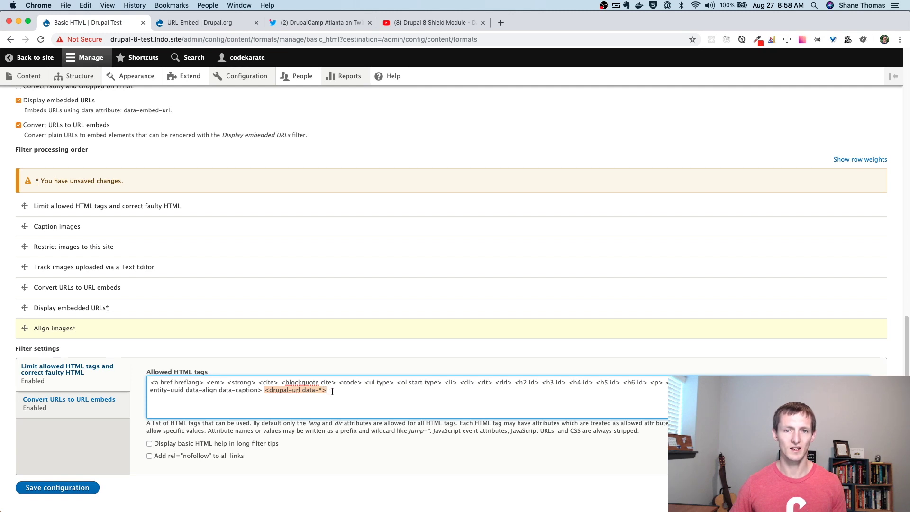
click(333, 391)
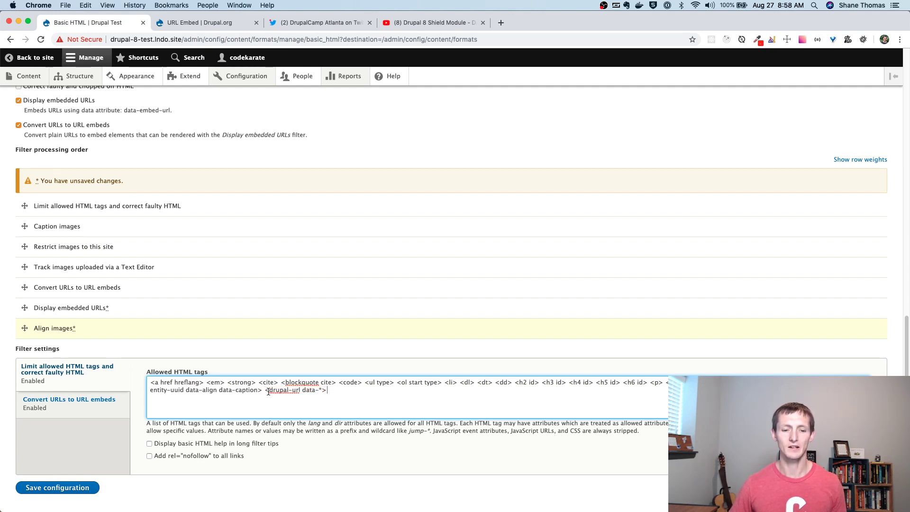
drag(265, 392, 326, 391)
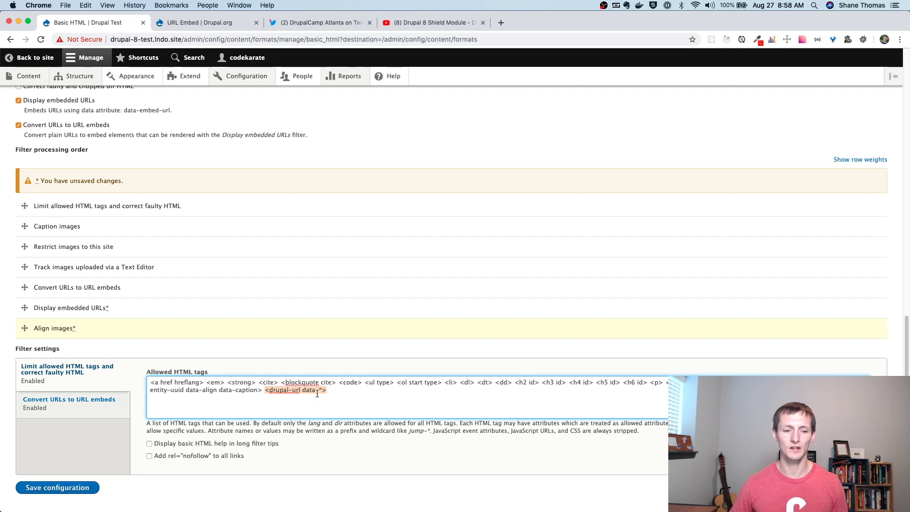
click(337, 392)
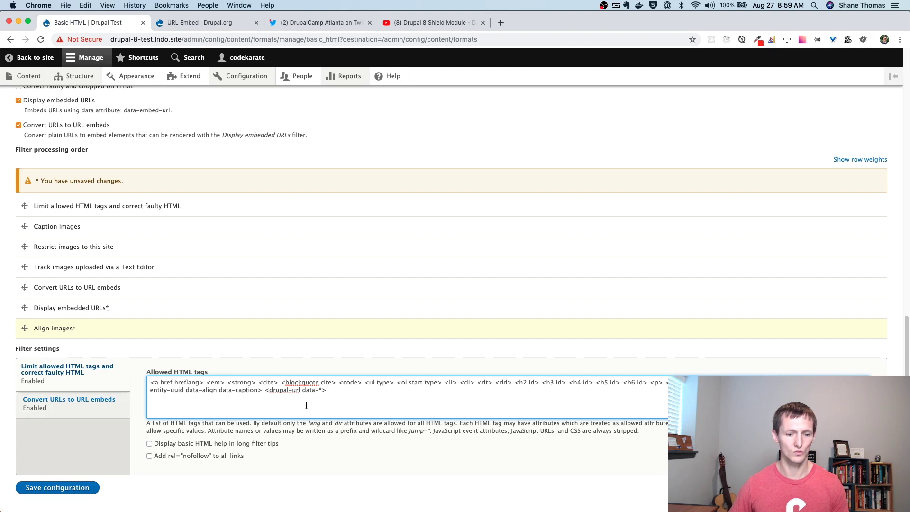
click(64, 410)
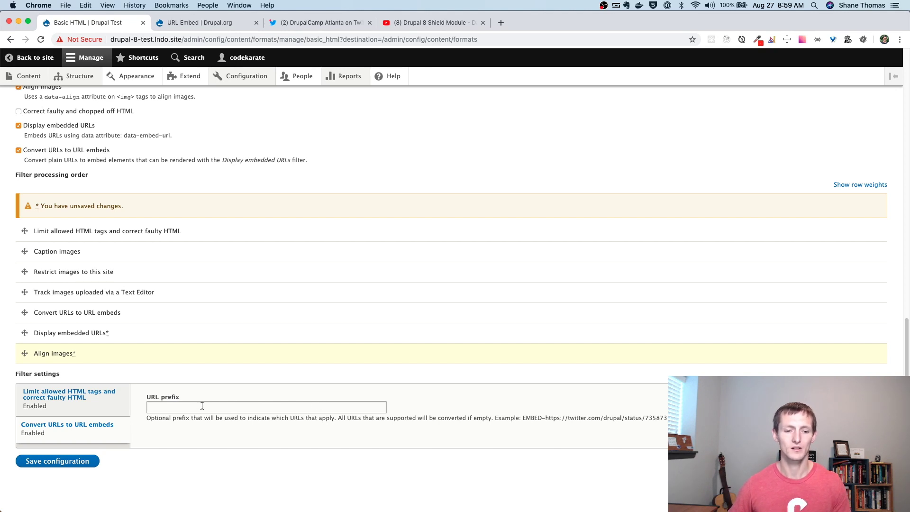
Save the Basic HTML format configuration and start creating a new Article
click(84, 462)
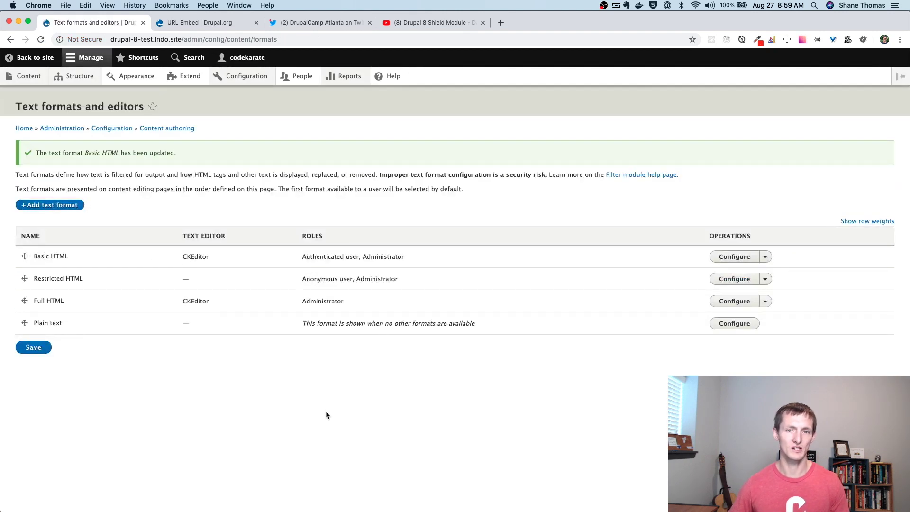
click(28, 77)
click(45, 172)
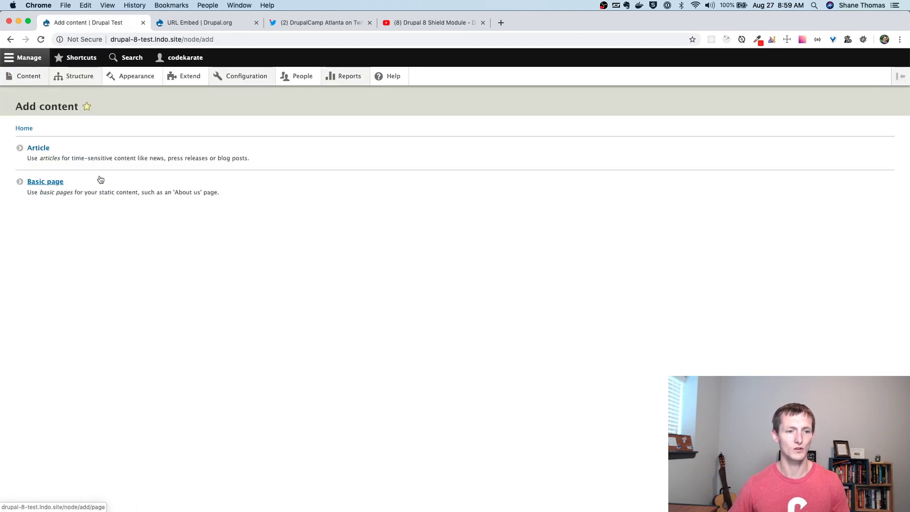
click(41, 147)
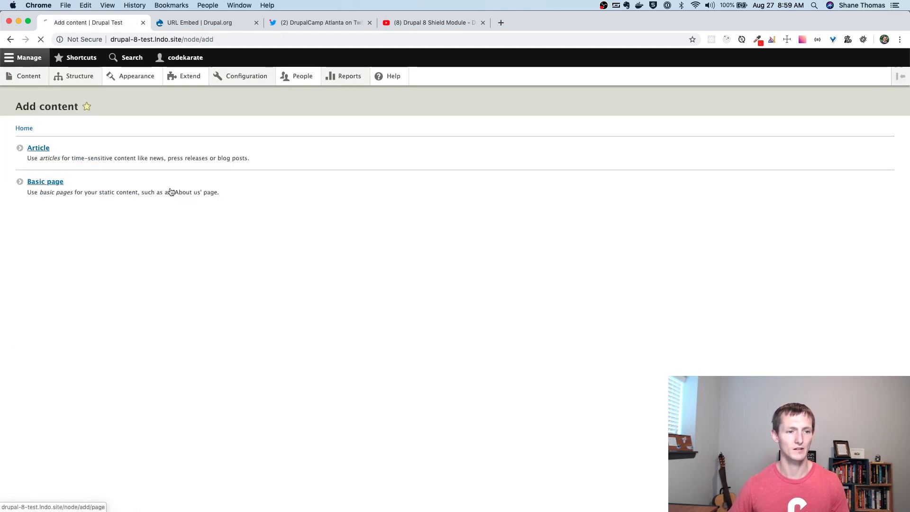
Title the article 'Test Twitter Link' and bring up the URL embed dialog from the Body editor
click(160, 159)
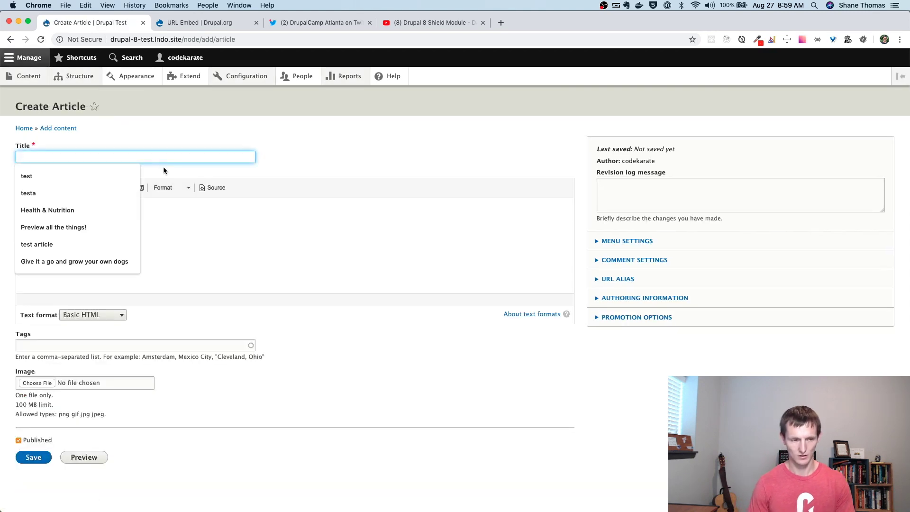
text(Test Ti)
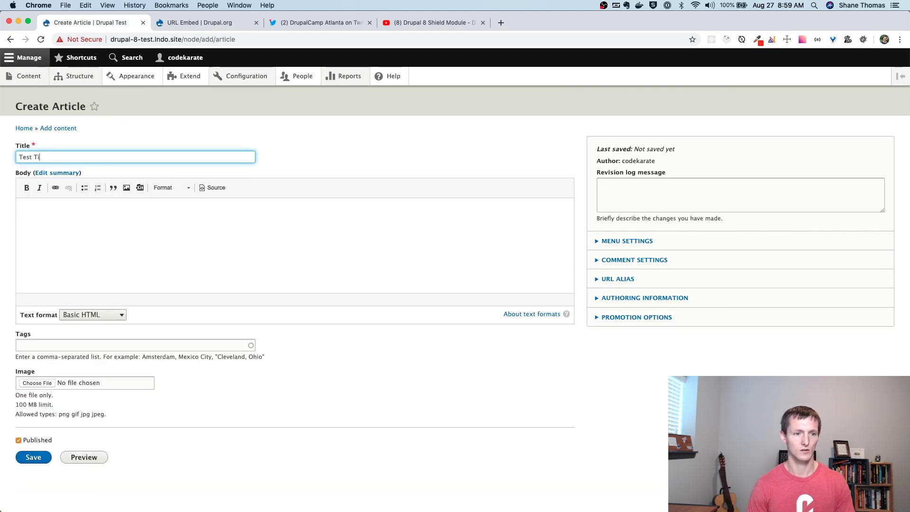
key(BackSpace)
text(witter Link)
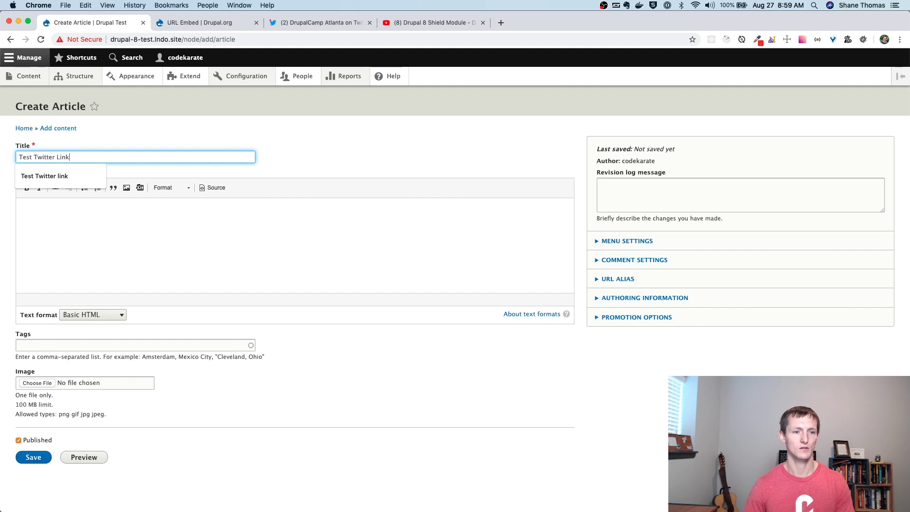
click(251, 260)
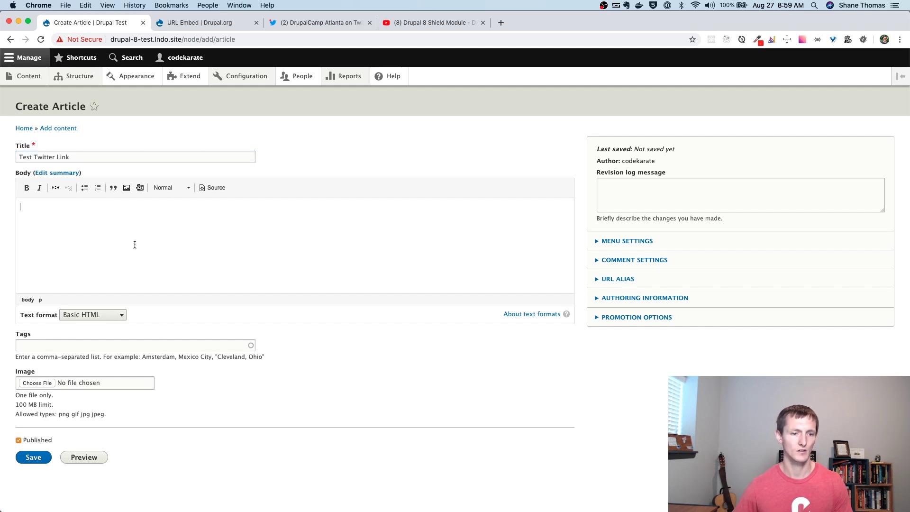
click(141, 190)
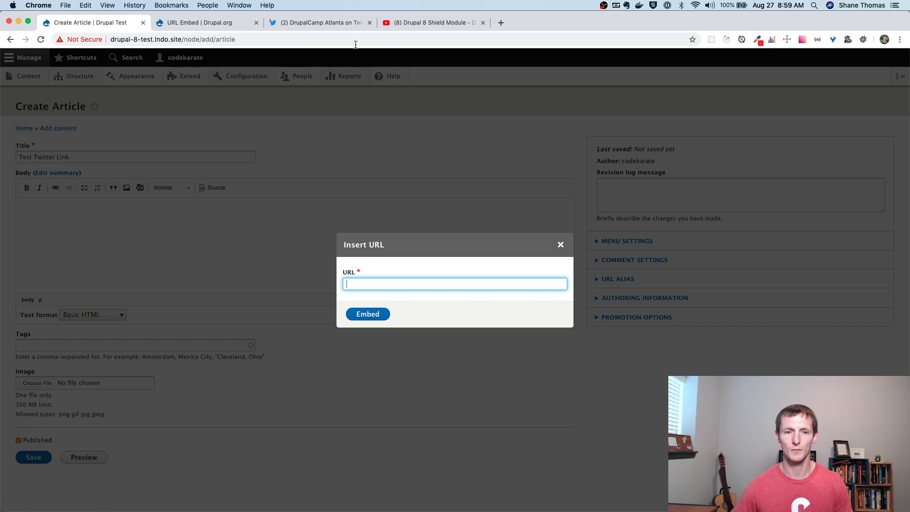
Paste the DrupalCamp Atlanta tweet URL from the Twitter tab into the URL embed dialog, embed it, and save the article
click(333, 22)
click(327, 40)
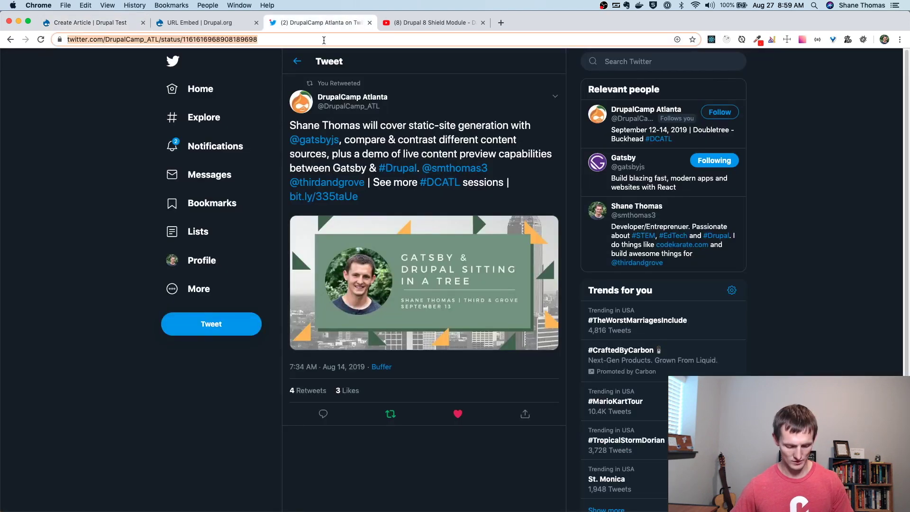
key(super+c)
click(122, 24)
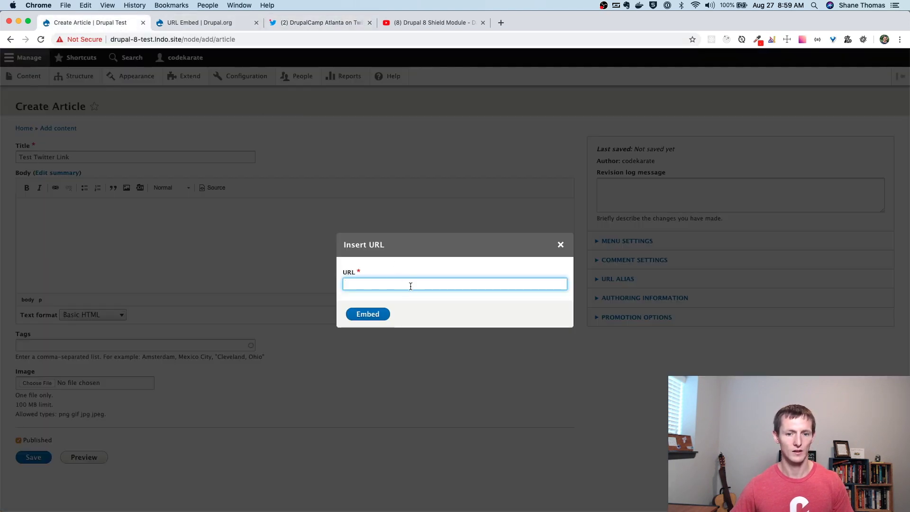
key(super+v)
click(367, 314)
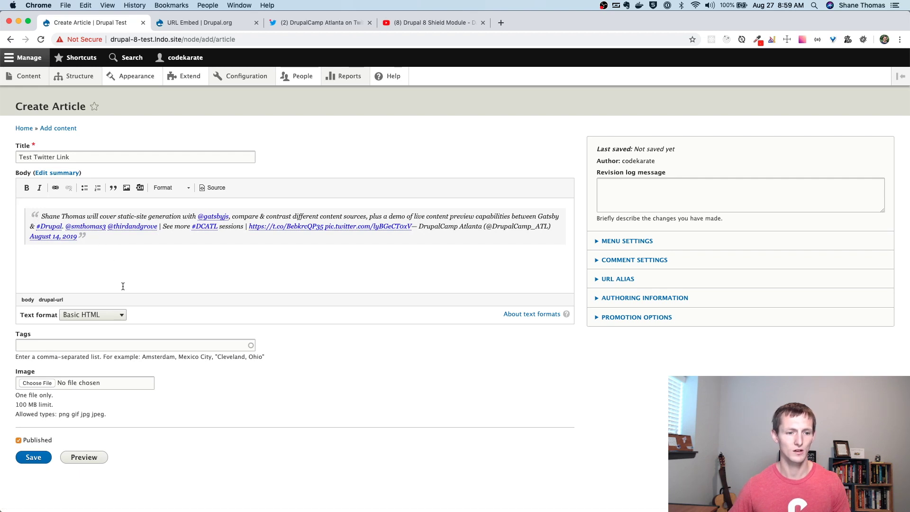
click(34, 457)
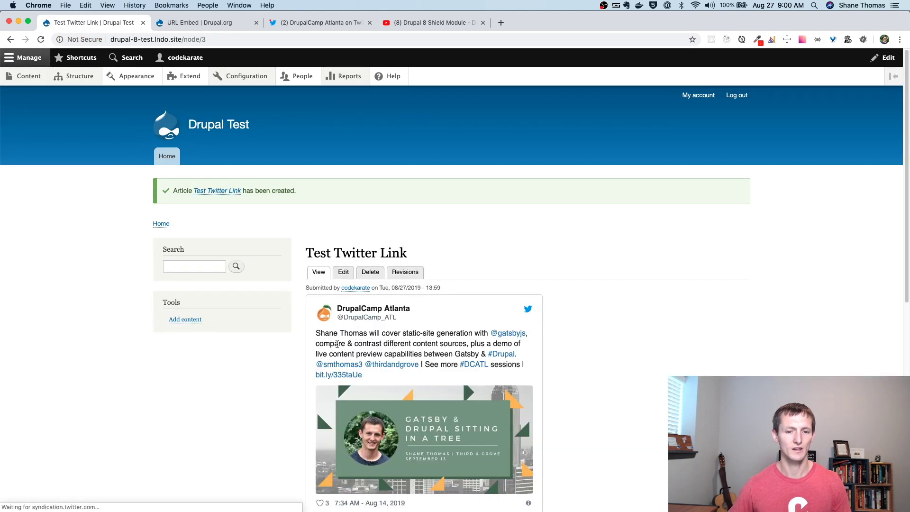
Check the DrupalCamp Atlanta tweet on the saved Test Twitter Link page, then reopen the article for editing
scroll(316, 346, down, 3)
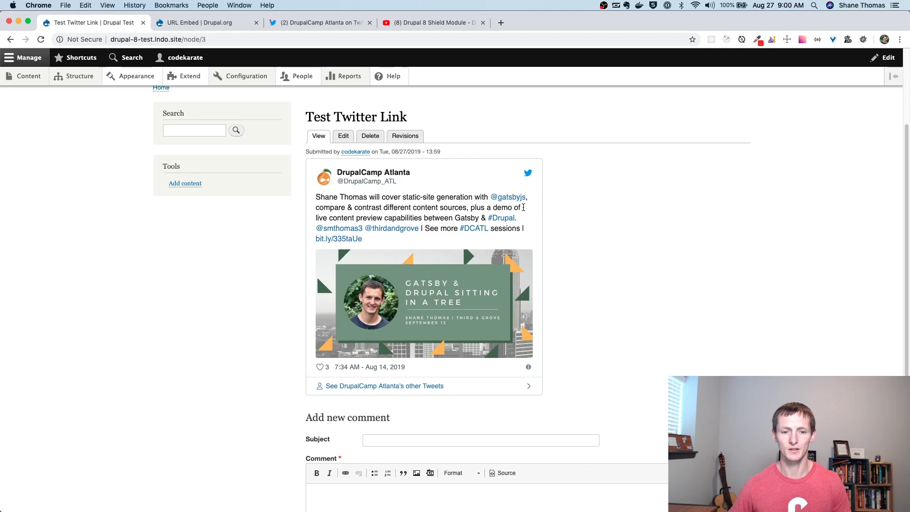
click(343, 136)
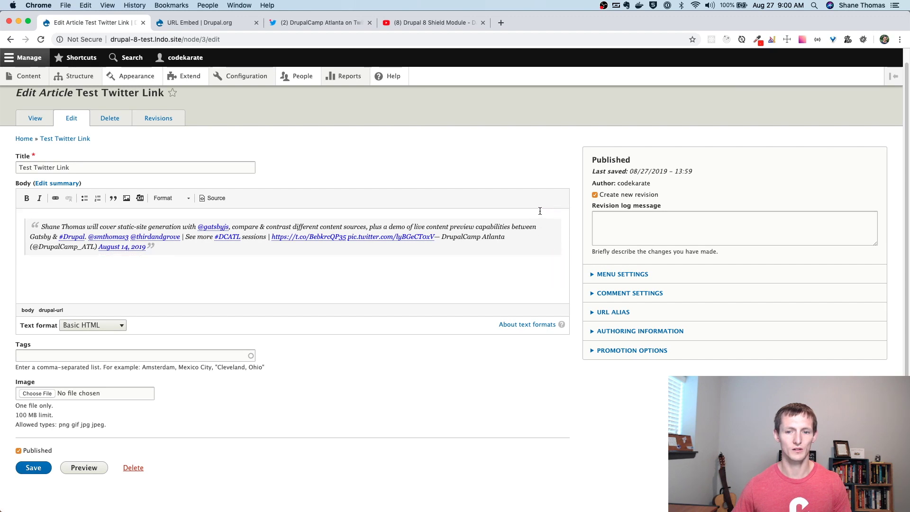
Embed the copied Shield Module YouTube URL in a new paragraph above the tweet, then save
click(558, 212)
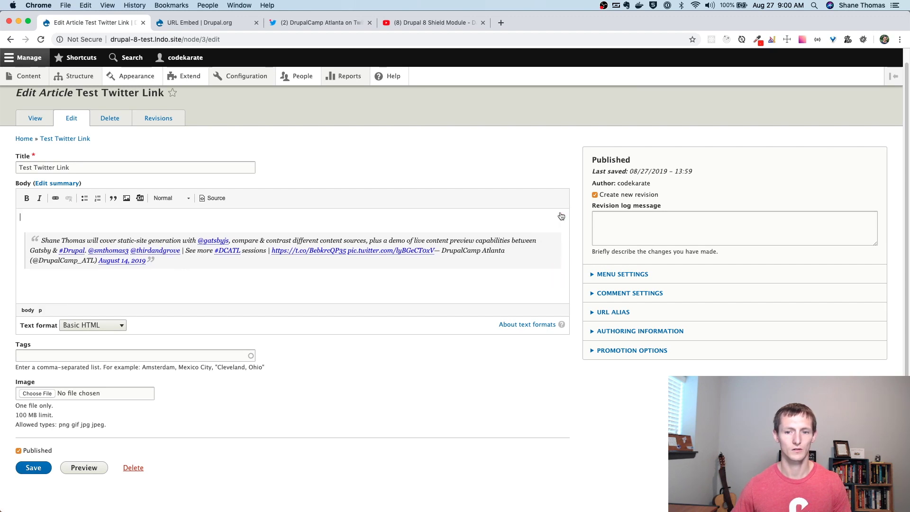
click(140, 198)
click(431, 23)
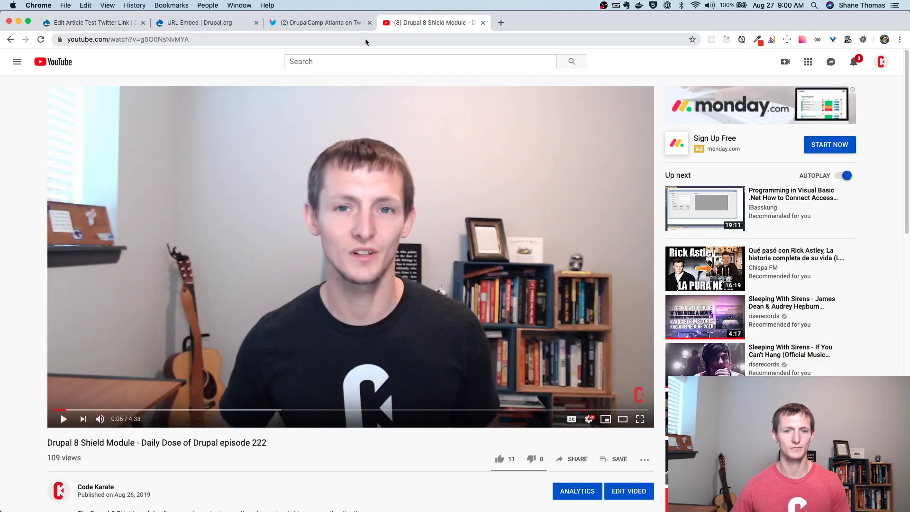
click(366, 41)
click(179, 23)
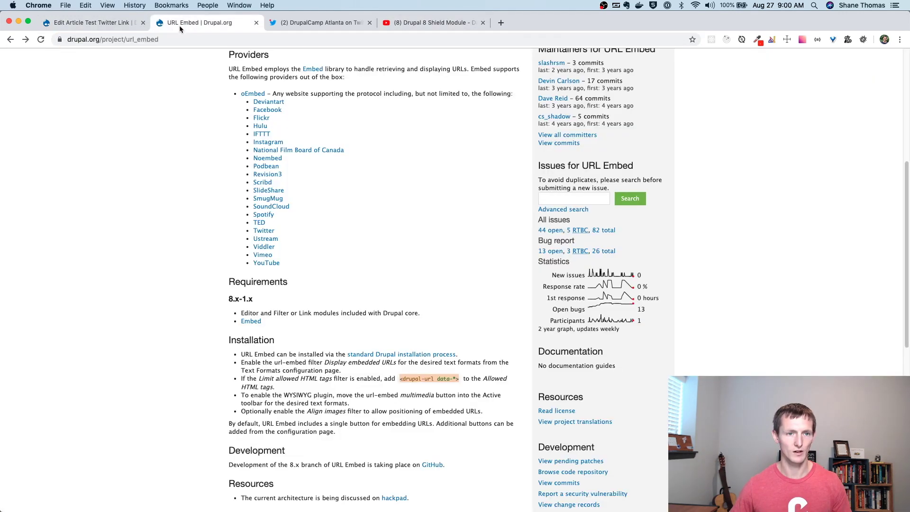
click(92, 23)
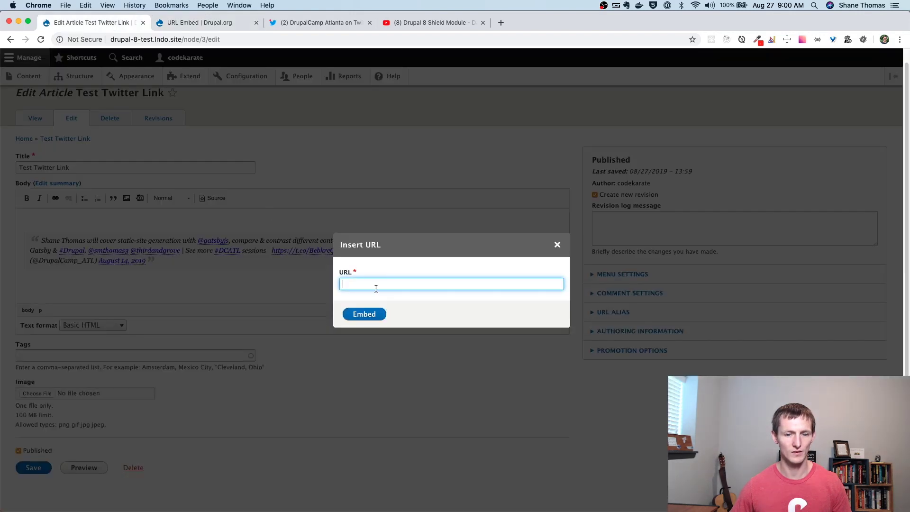
key(super+v)
click(364, 314)
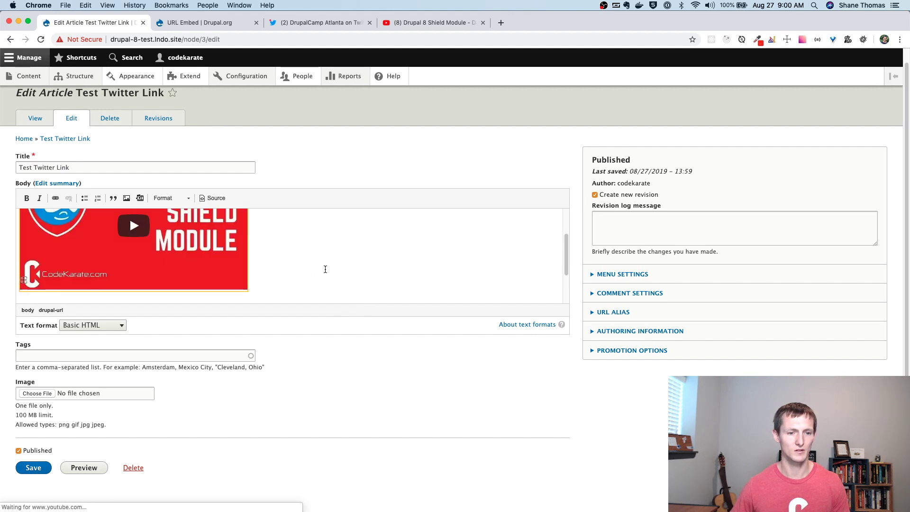
scroll(246, 261, down, 5)
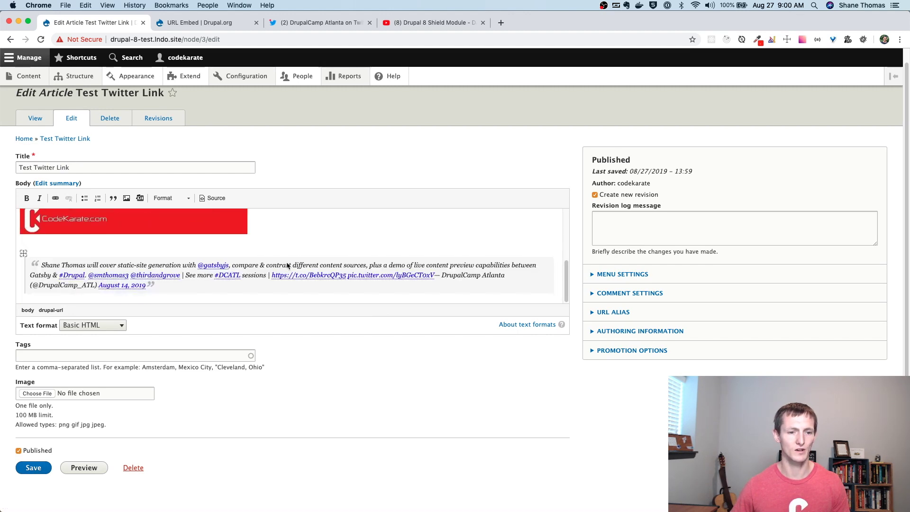
click(33, 468)
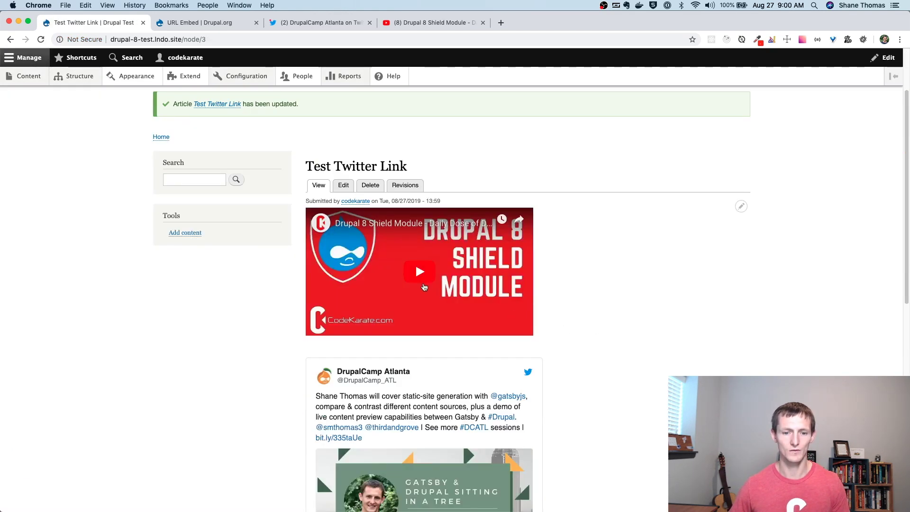
Scroll the updated article page to confirm the YouTube video appears above the tweet
scroll(424, 287, down, 3)
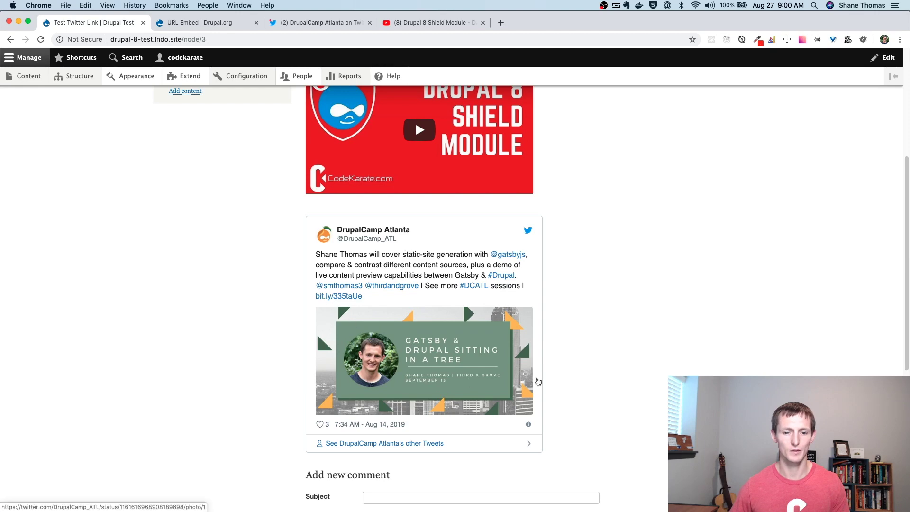
scroll(563, 363, down, 2)
scroll(567, 360, up, 5)
scroll(568, 363, up, 1)
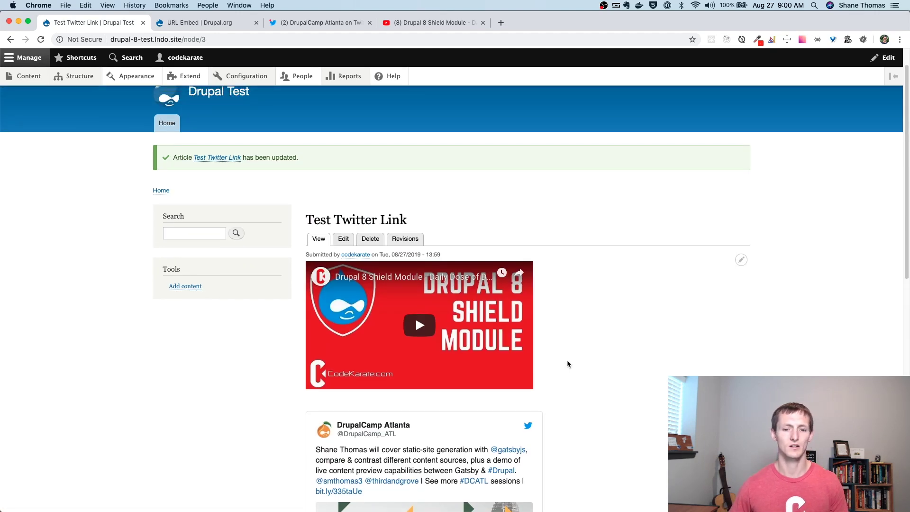
Go back to the URL Embed project page on Drupal.org to review its Providers list
click(226, 25)
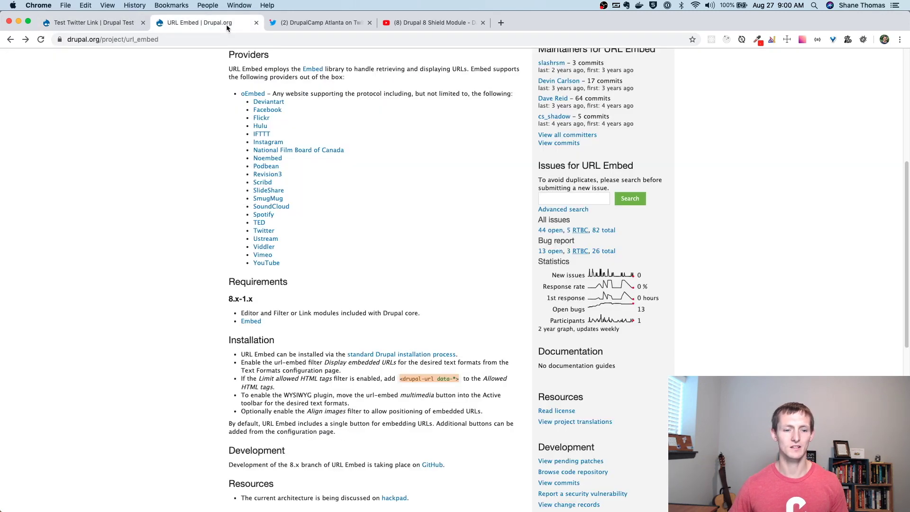